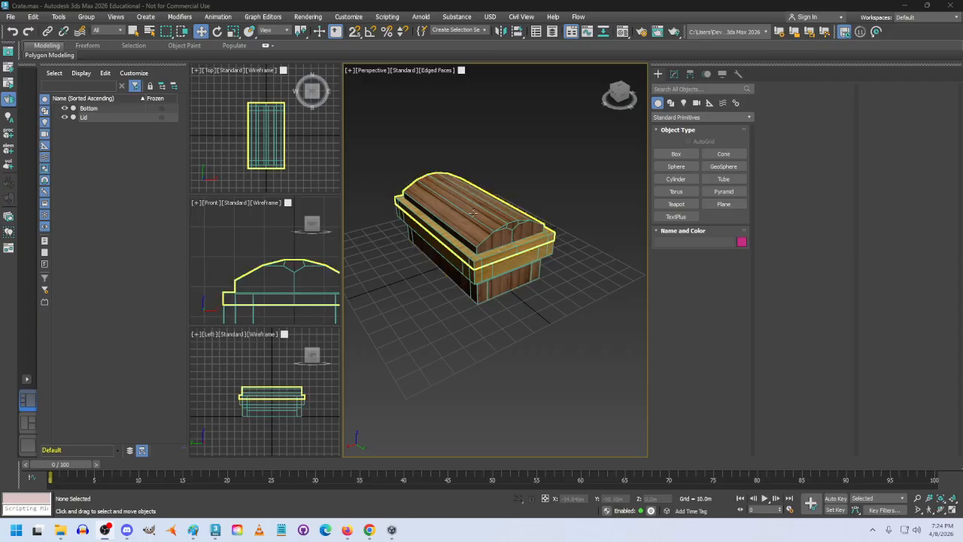
Step: Try to move the lid away from the chest bottom, and undo the move
{"action": "left_click_drag", "start_coordinate": [444, 226], "coordinate": [533, 198]}
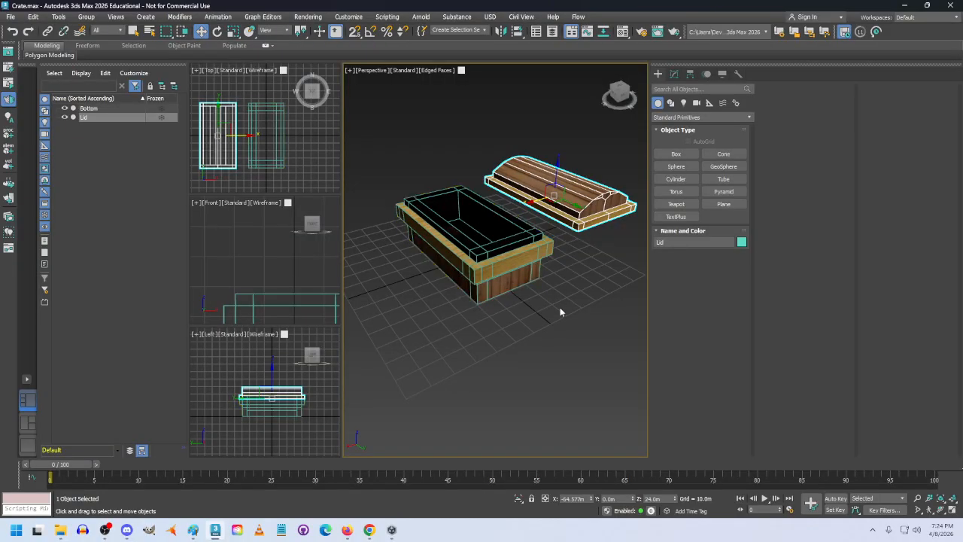
{"action": "key", "text": "ctrl+z"}
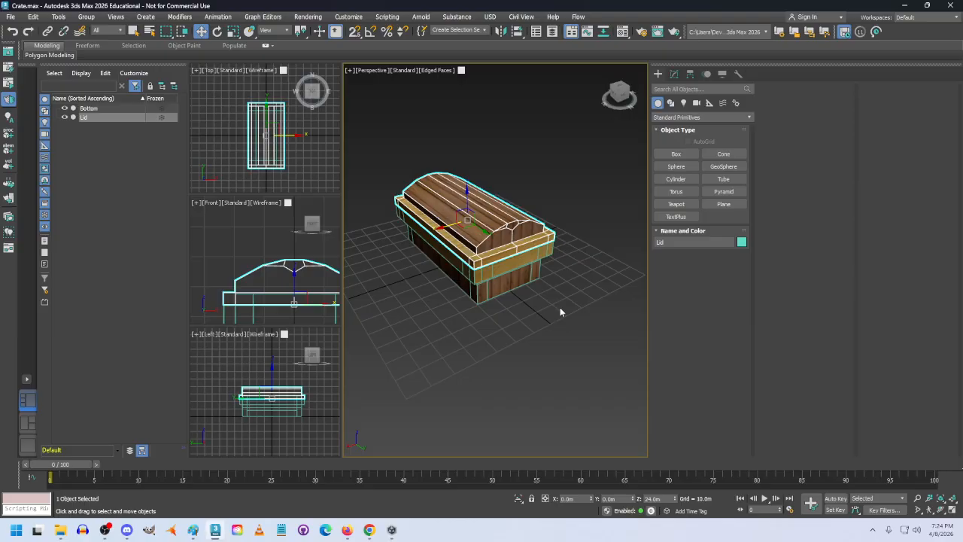
Step: Draw a winding chain of connected bones on the grid beside the chest
{"action": "scroll", "coordinate": [559, 307], "scroll_direction": "up", "scroll_amount": 5}
{"action": "scroll", "coordinate": [560, 307], "scroll_direction": "down", "scroll_amount": 3}
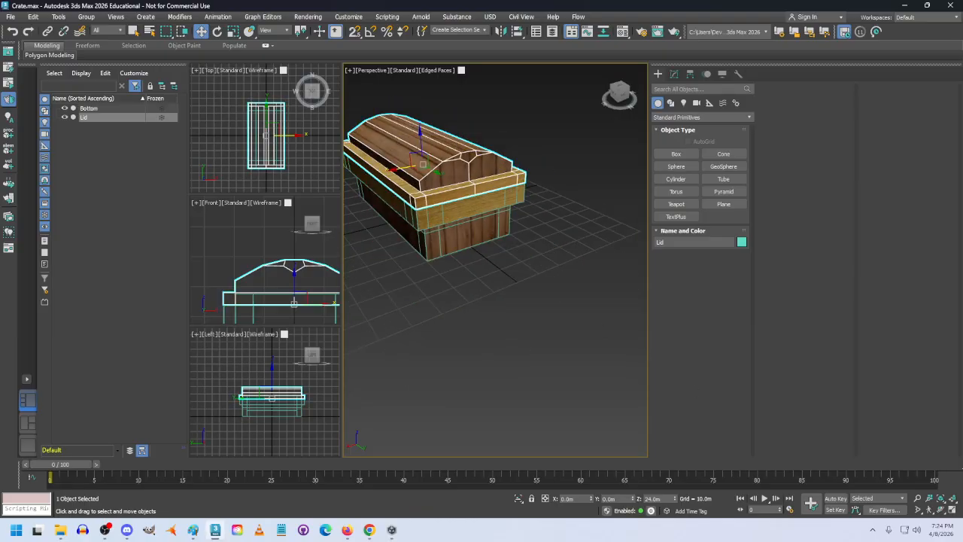
{"action": "left_click", "coordinate": [940, 510]}
{"action": "left_click_drag", "start_coordinate": [574, 290], "coordinate": [576, 185]}
{"action": "left_click", "coordinate": [737, 103]}
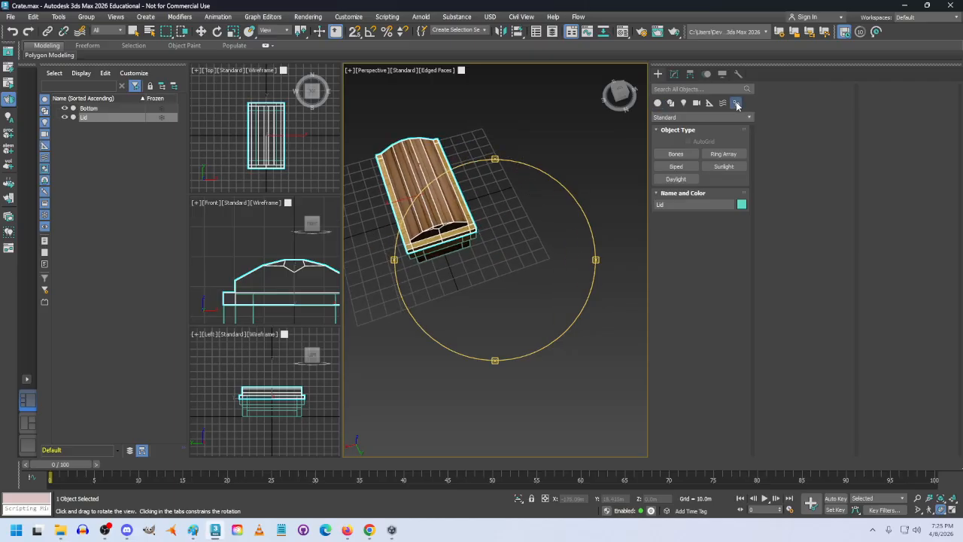
{"action": "left_click", "coordinate": [676, 153]}
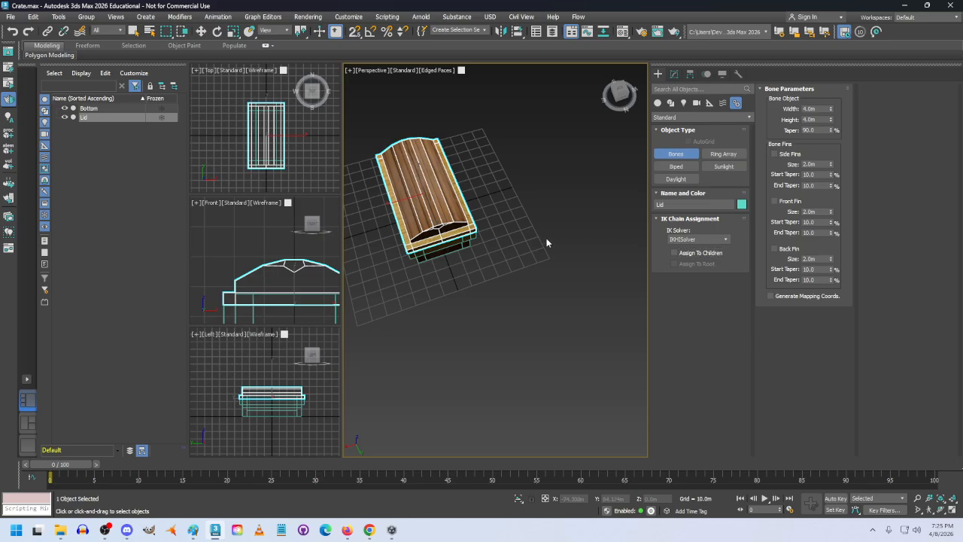
{"action": "left_click", "coordinate": [546, 239]}
{"action": "left_click", "coordinate": [566, 180]}
{"action": "left_click", "coordinate": [521, 162]}
{"action": "left_click", "coordinate": [548, 133]}
{"action": "left_click", "coordinate": [514, 120]}
{"action": "left_click", "coordinate": [484, 98]}
{"action": "left_click", "coordinate": [465, 118]}
{"action": "left_click", "coordinate": [492, 148]}
{"action": "left_click", "coordinate": [503, 196]}
{"action": "left_click", "coordinate": [517, 224]}
{"action": "right_click", "coordinate": [525, 268]}
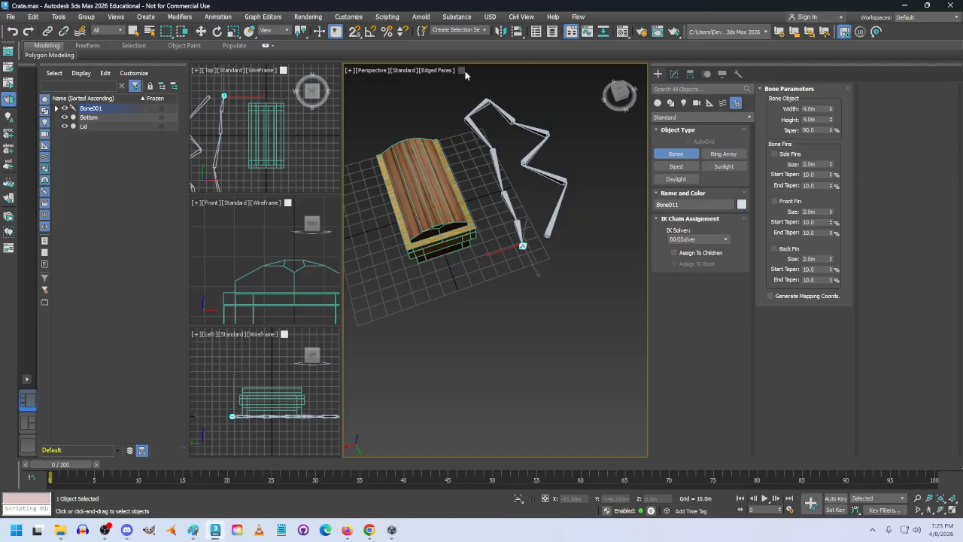
Step: Undo the creation of the entire bone chain beside the chest
{"action": "key", "text": "ctrl+z"}
{"action": "key", "text": "ctrl+z"}
{"action": "key", "text": "ctrl+z"}
{"action": "key", "text": "ctrl+z"}
{"action": "key", "text": "ctrl+z"}
{"action": "key", "text": "ctrl+z"}
{"action": "key", "text": "ctrl+z"}
{"action": "key", "text": "ctrl+z"}
{"action": "key", "text": "ctrl+z"}
{"action": "key", "text": "ctrl+z"}
{"action": "key", "text": "ctrl+z"}
{"action": "key", "text": "ctrl+z"}
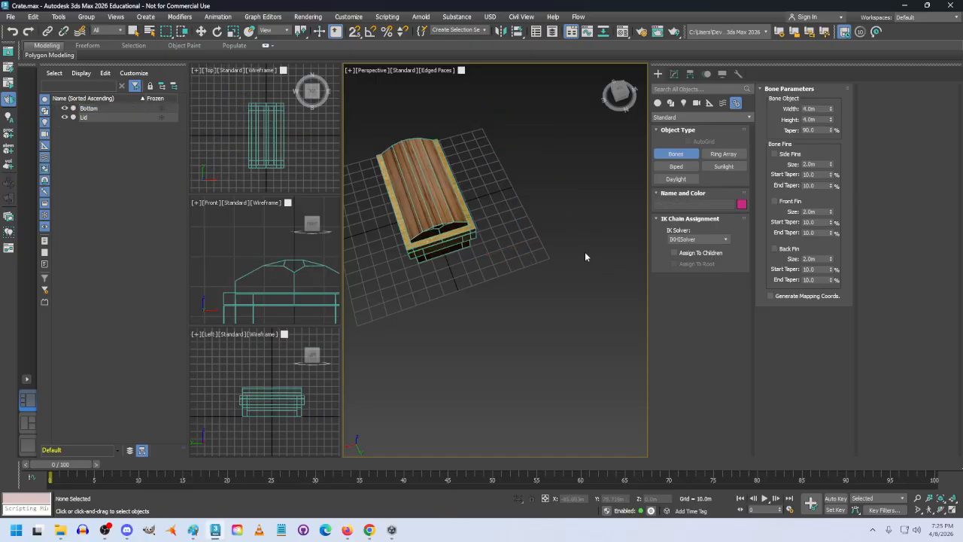
Step: Create a biped skeleton standing next to the chest, and delete it
{"action": "left_click", "coordinate": [675, 167]}
{"action": "left_click_drag", "start_coordinate": [518, 255], "coordinate": [533, 79]}
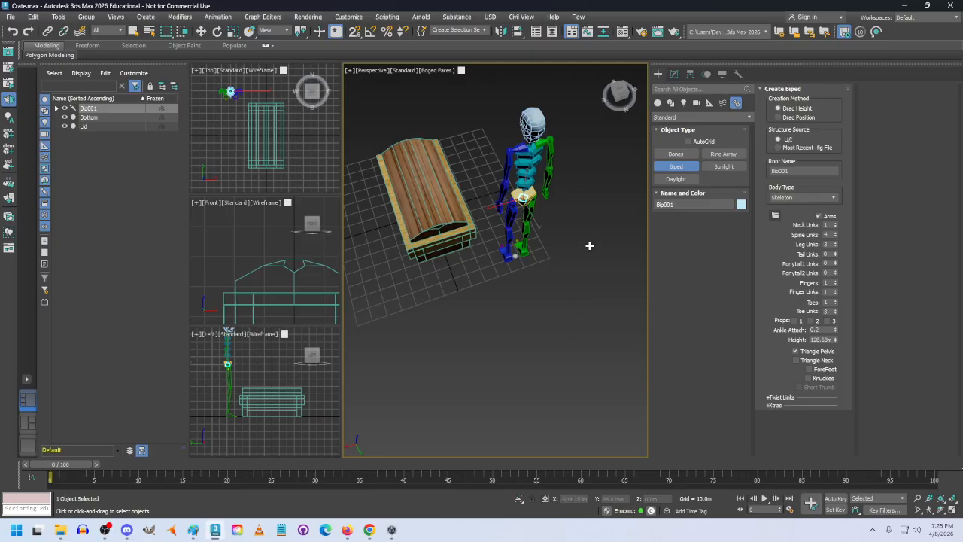
{"action": "key", "text": "Delete"}
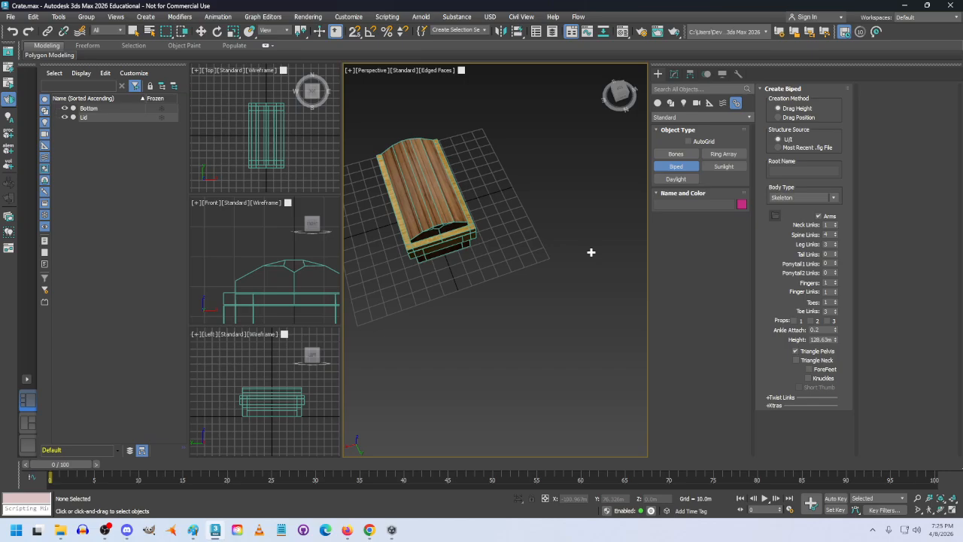
Step: Create two small Dummy helpers on the grid along the long side of the chest
{"action": "left_click", "coordinate": [709, 103]}
{"action": "left_click", "coordinate": [680, 155]}
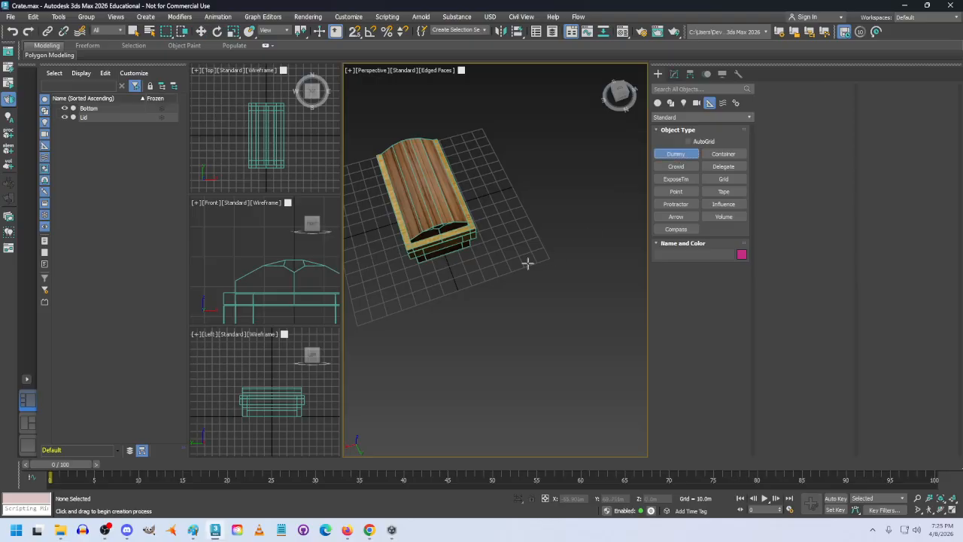
{"action": "left_click_drag", "start_coordinate": [393, 241], "coordinate": [384, 275]}
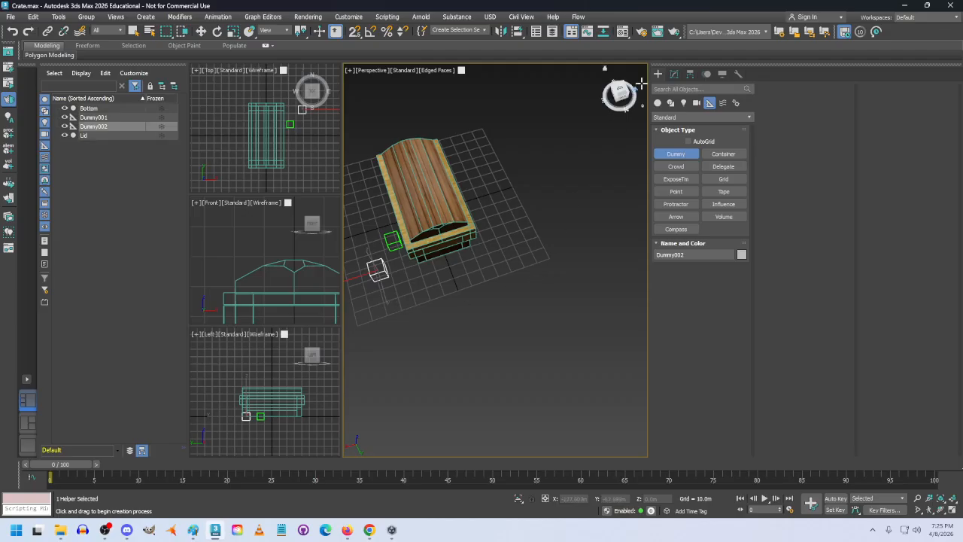
Step: Inspect the modify settings of the two dummy helpers and their placement beside the chest
{"action": "left_click", "coordinate": [675, 74]}
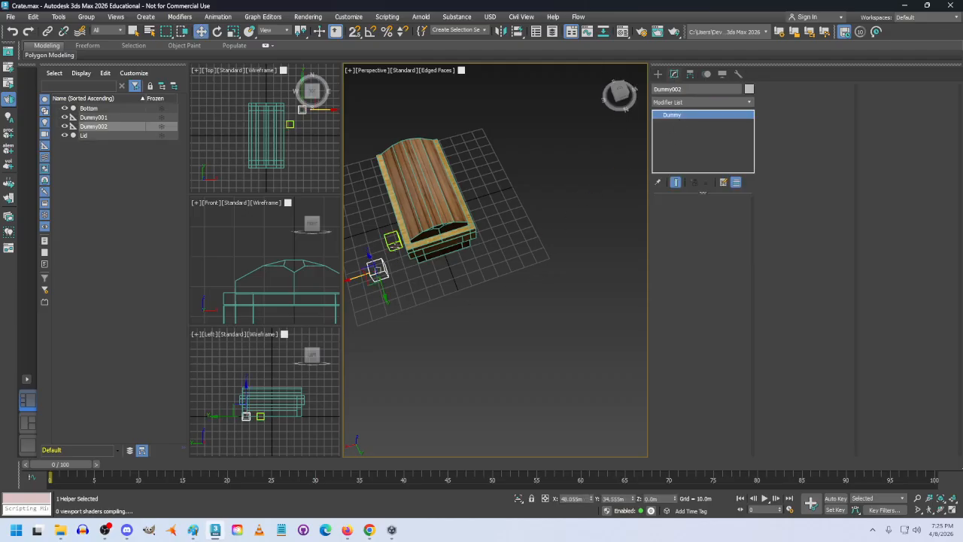
{"action": "left_click", "coordinate": [393, 241]}
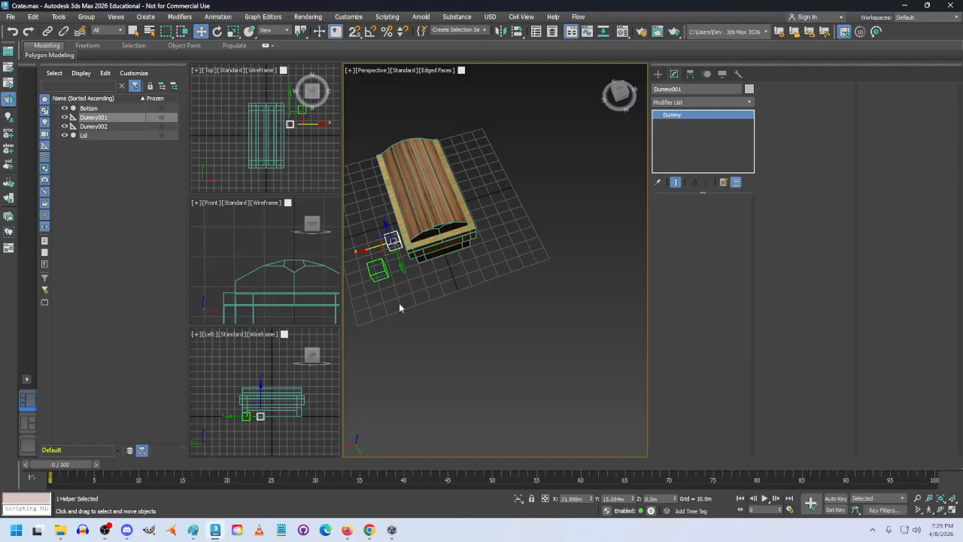
{"action": "scroll", "coordinate": [389, 286], "scroll_direction": "up", "scroll_amount": 5}
{"action": "scroll", "coordinate": [382, 282], "scroll_direction": "down", "scroll_amount": 4}
{"action": "middle_click_drag", "start_coordinate": [382, 280], "coordinate": [526, 279]}
{"action": "scroll", "coordinate": [304, 144], "scroll_direction": "up", "scroll_amount": 2}
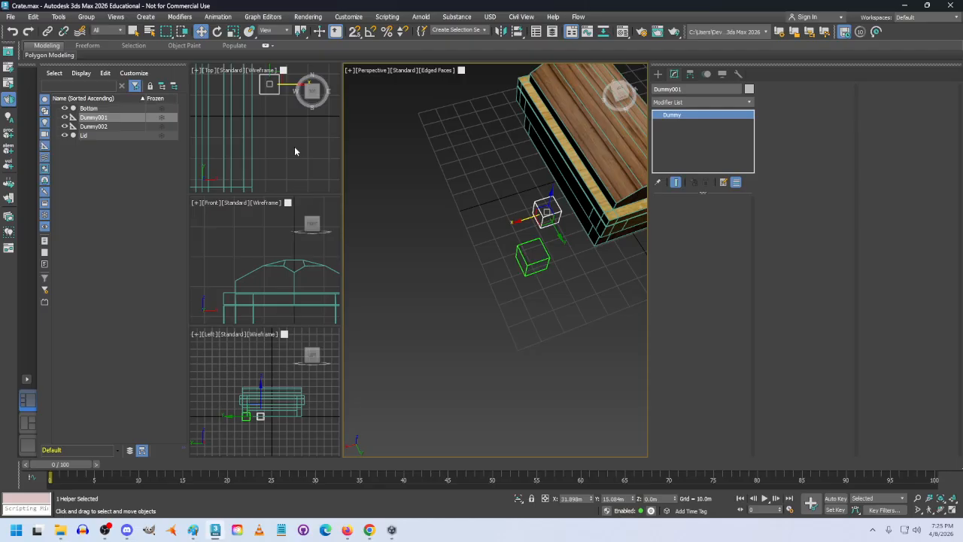
{"action": "middle_click_drag", "start_coordinate": [297, 164], "coordinate": [272, 182]}
{"action": "scroll", "coordinate": [273, 183], "scroll_direction": "up", "scroll_amount": 1}
{"action": "scroll", "coordinate": [273, 180], "scroll_direction": "down", "scroll_amount": 1}
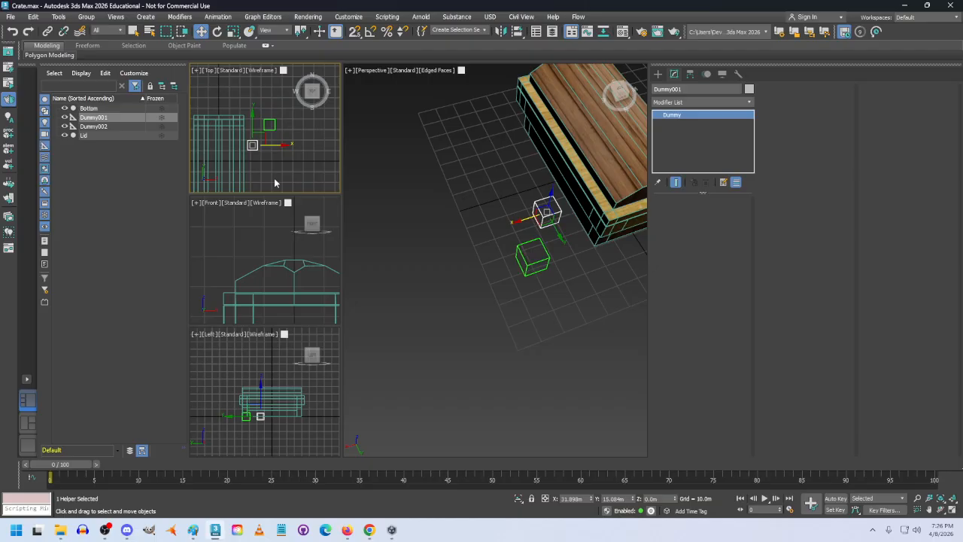
{"action": "left_click", "coordinate": [574, 278]}
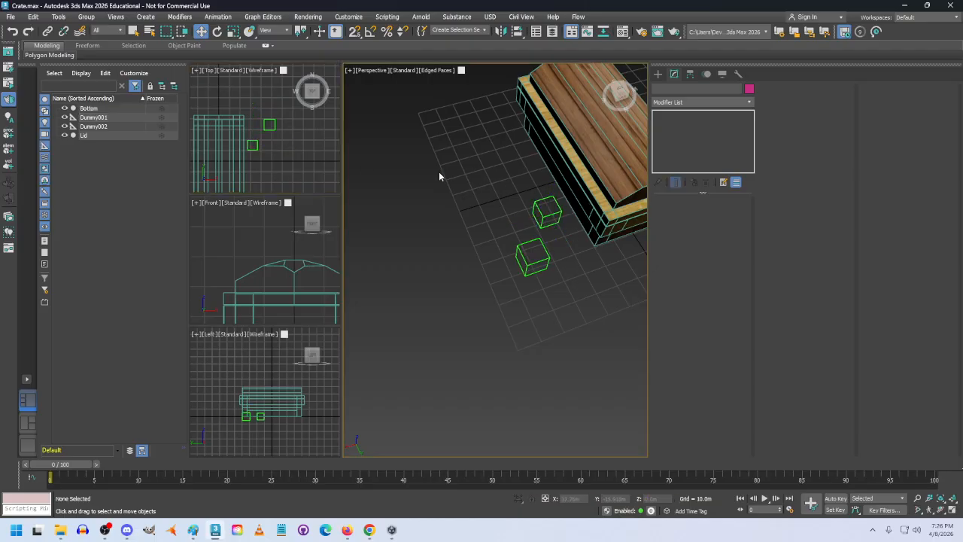
Step: Rename the dummy helper Dummy001 to Chest_Root
{"action": "left_click", "coordinate": [105, 118]}
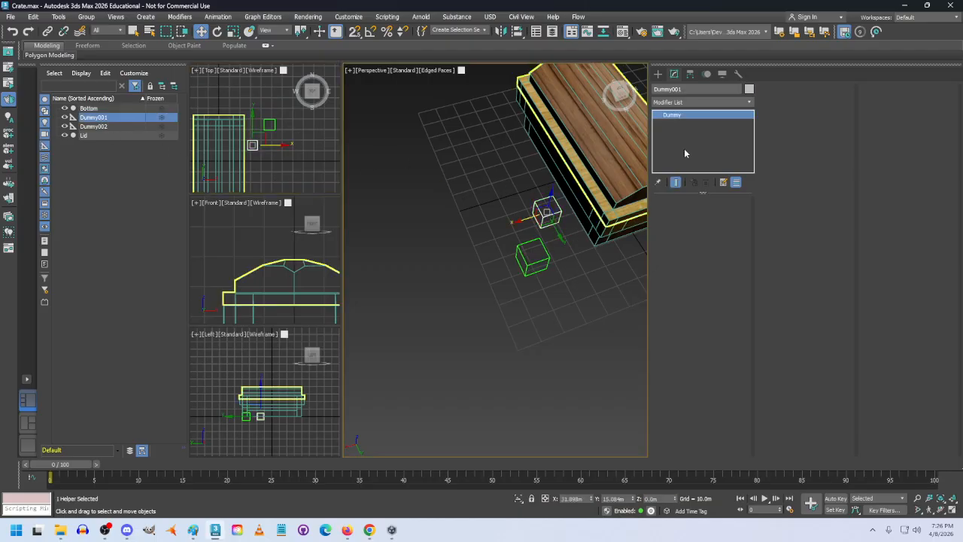
{"action": "left_click", "coordinate": [692, 89]}
{"action": "type", "text": "roo"}
{"action": "type", "text": "Chec"}
{"action": "key", "text": "Return"}
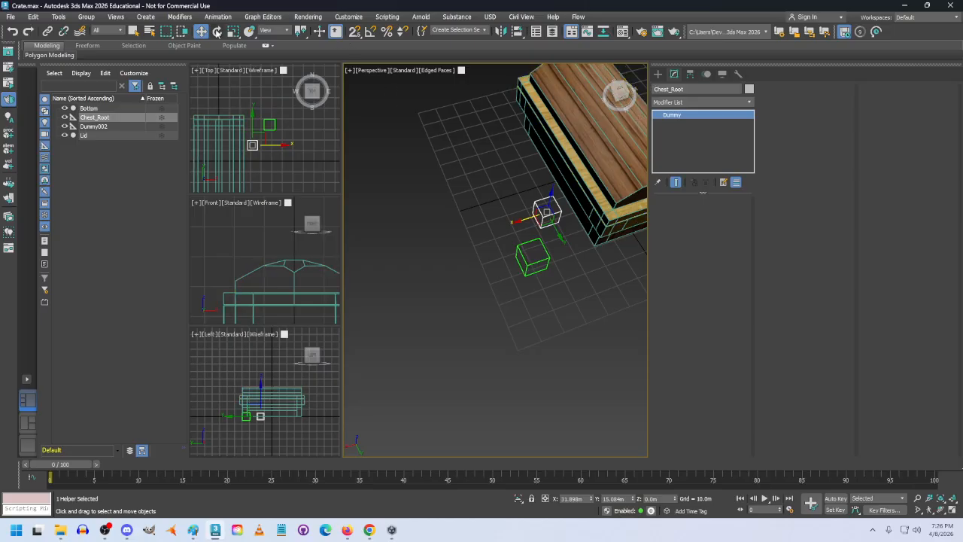
Step: Place the Chest_Root dummy at the world origin by setting X, Y and Z to 0
{"action": "left_click", "coordinate": [576, 498]}
{"action": "type", "text": "0"}
{"action": "key", "text": "Tab"}
{"action": "type", "text": "0"}
{"action": "key", "text": "Tab"}
{"action": "type", "text": "0"}
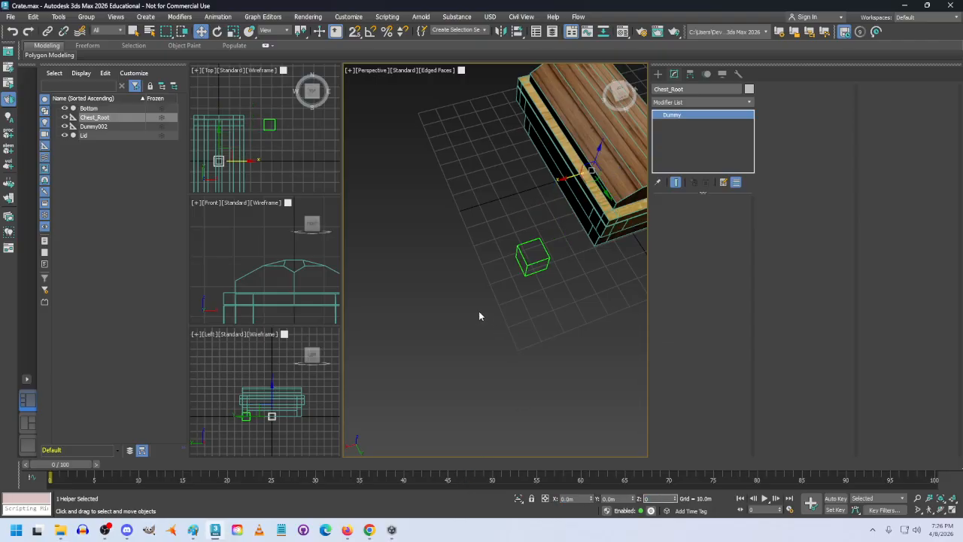
Step: Position the Dummy002 helper at X 0, Y 0 and Z 24 m, level with the base of the lid
{"action": "scroll", "coordinate": [271, 414], "scroll_direction": "up", "scroll_amount": 5}
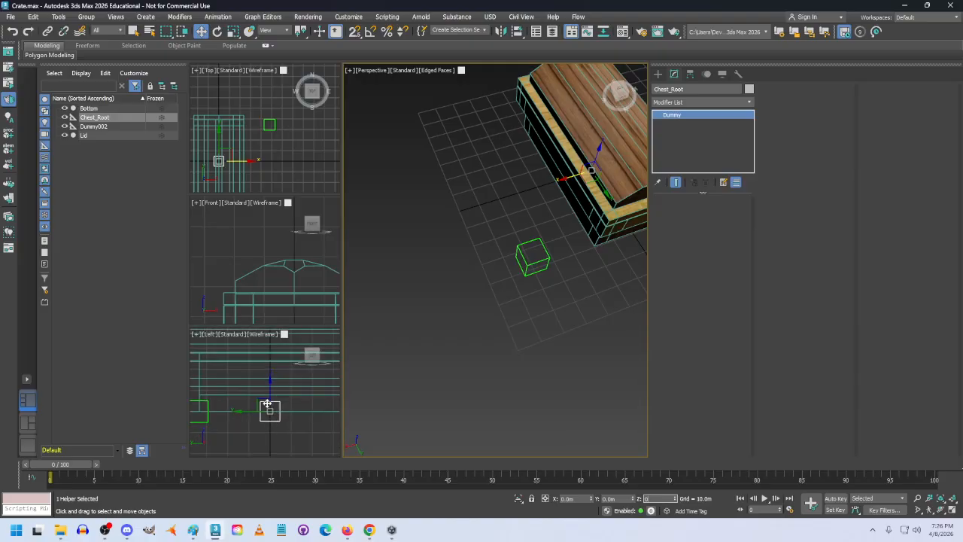
{"action": "scroll", "coordinate": [268, 407], "scroll_direction": "down", "scroll_amount": 4}
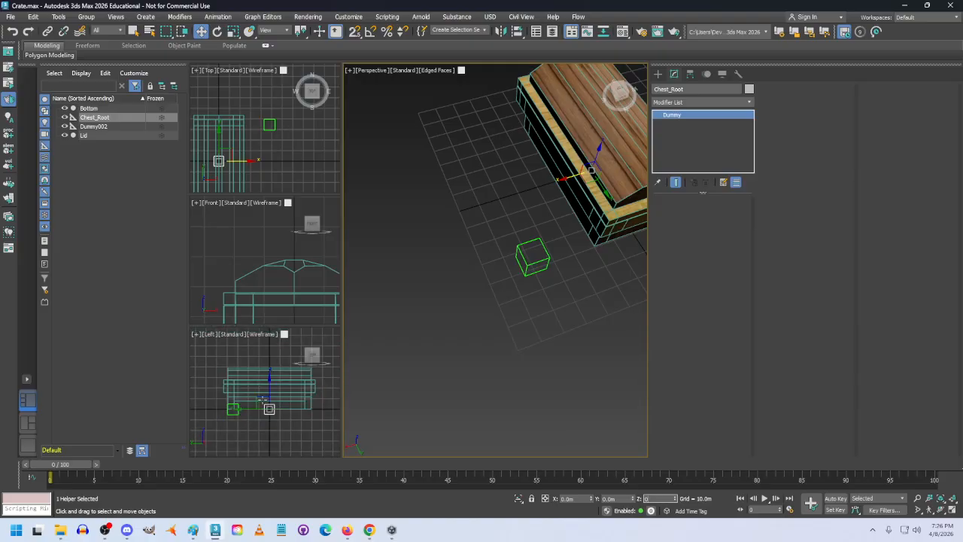
{"action": "left_click", "coordinate": [228, 411]}
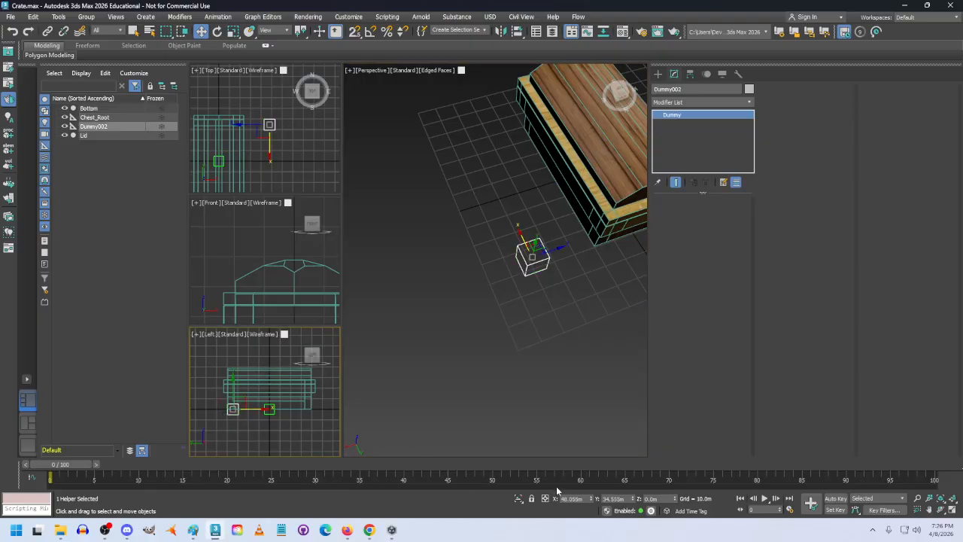
{"action": "type", "text": "0"}
{"action": "key", "text": "Tab"}
{"action": "type", "text": "0"}
{"action": "key", "text": "Tab"}
{"action": "type", "text": "0"}
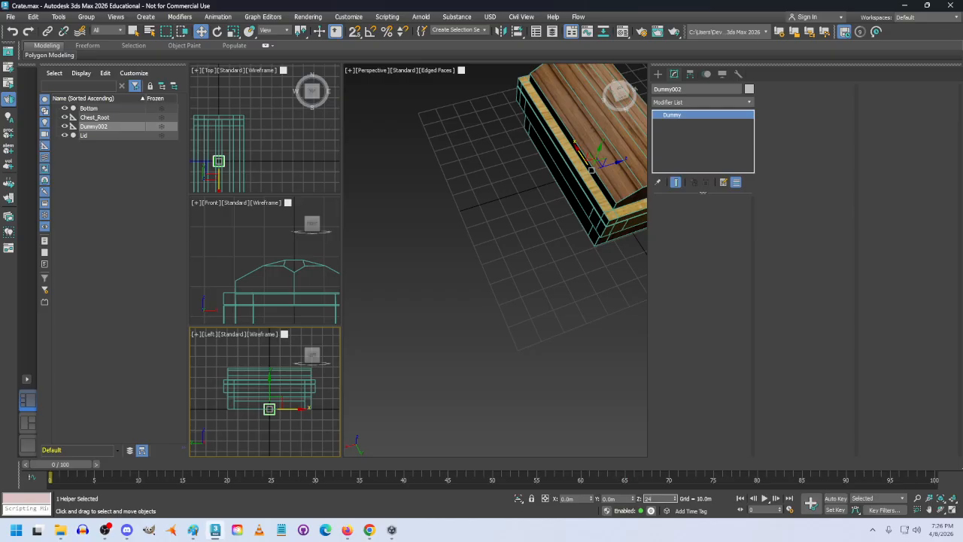
{"action": "key", "text": "Return"}
Step: Move the Dummy002 helper to the lid's long edge by setting its X position to 25 m
{"action": "scroll", "coordinate": [270, 390], "scroll_direction": "up", "scroll_amount": 3}
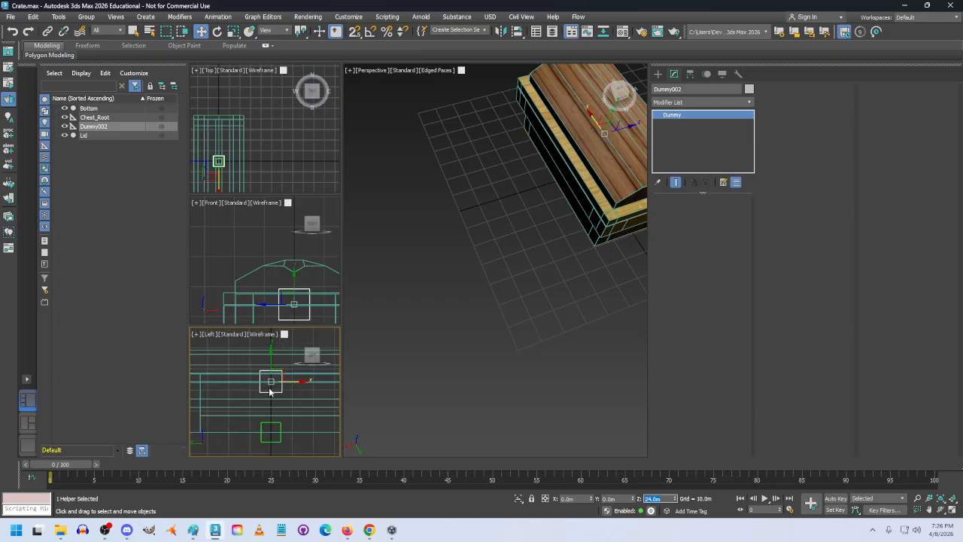
{"action": "scroll", "coordinate": [253, 280], "scroll_direction": "down", "scroll_amount": 2}
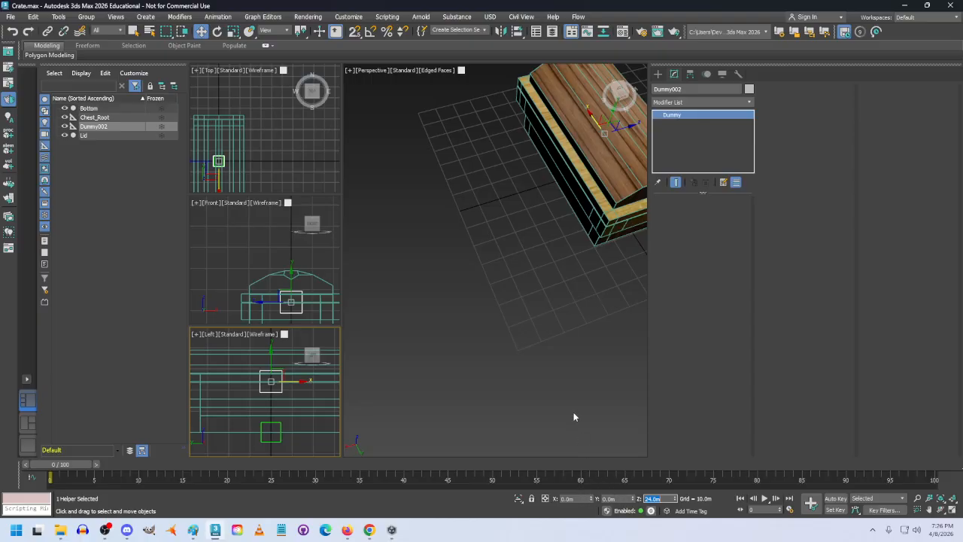
{"action": "middle_click_drag", "start_coordinate": [569, 309], "coordinate": [482, 331]}
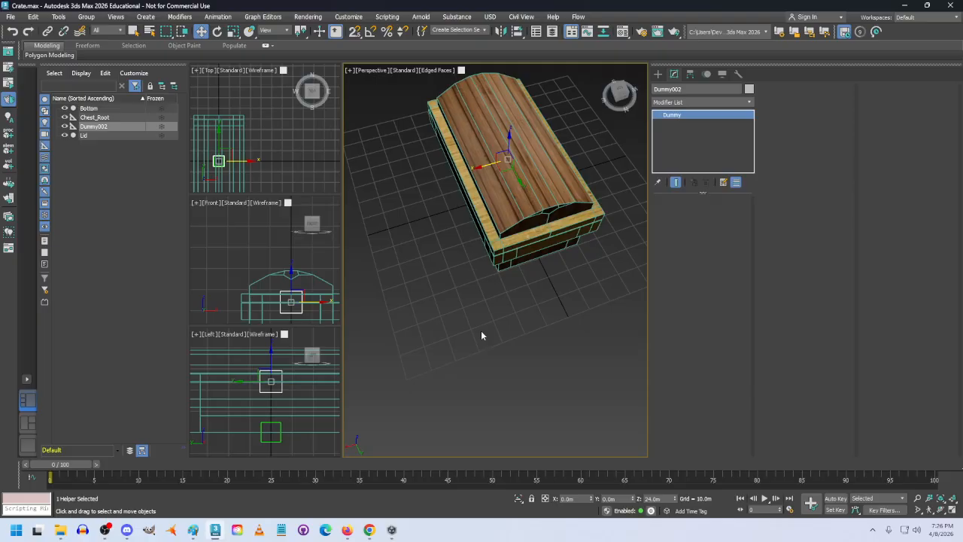
{"action": "scroll", "coordinate": [492, 350], "scroll_direction": "down", "scroll_amount": 3}
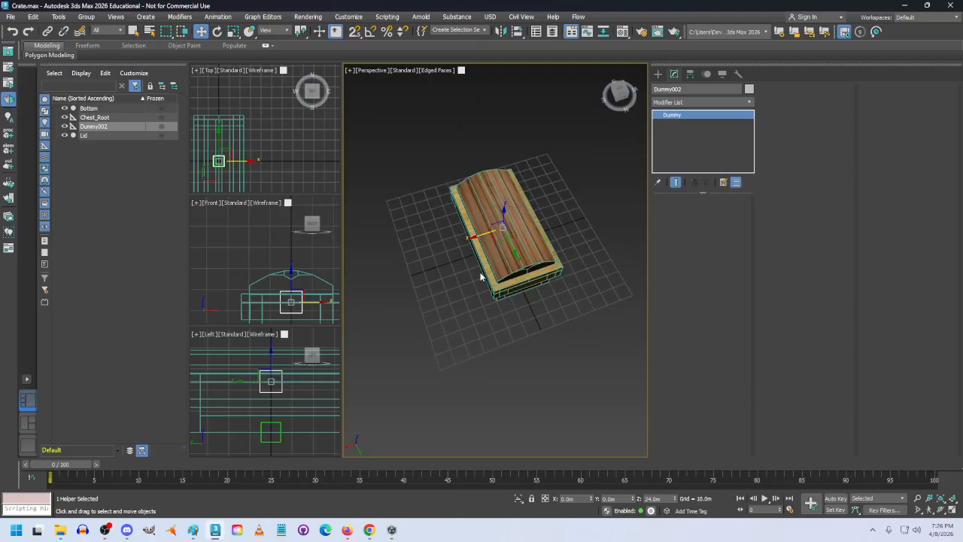
{"action": "scroll", "coordinate": [477, 310], "scroll_direction": "up", "scroll_amount": 4}
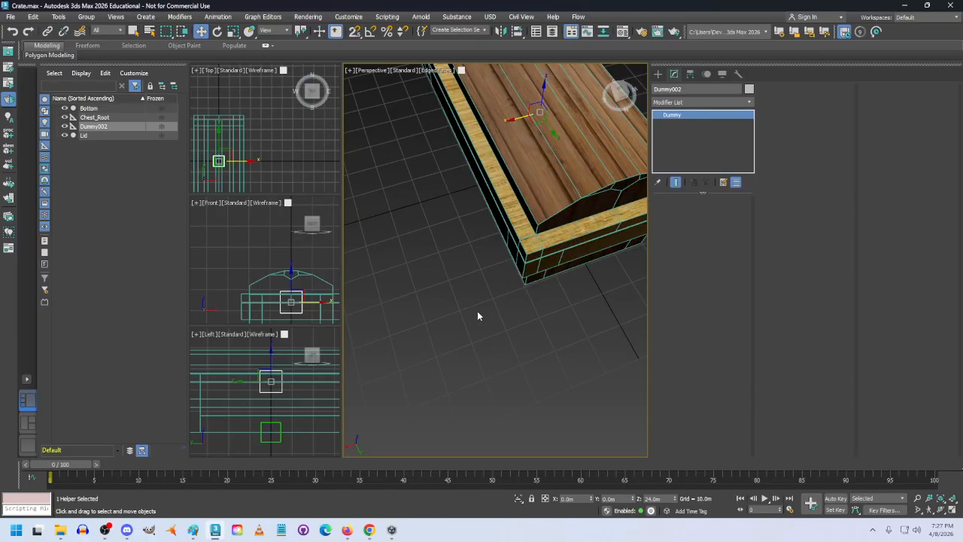
{"action": "scroll", "coordinate": [477, 311], "scroll_direction": "down", "scroll_amount": 3}
{"action": "left_click", "coordinate": [216, 32]}
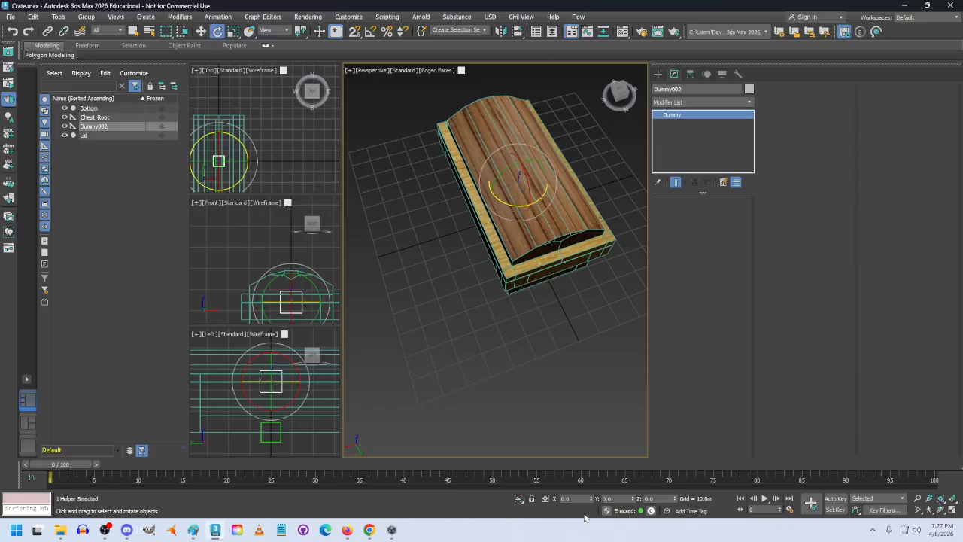
{"action": "left_click", "coordinate": [201, 31]}
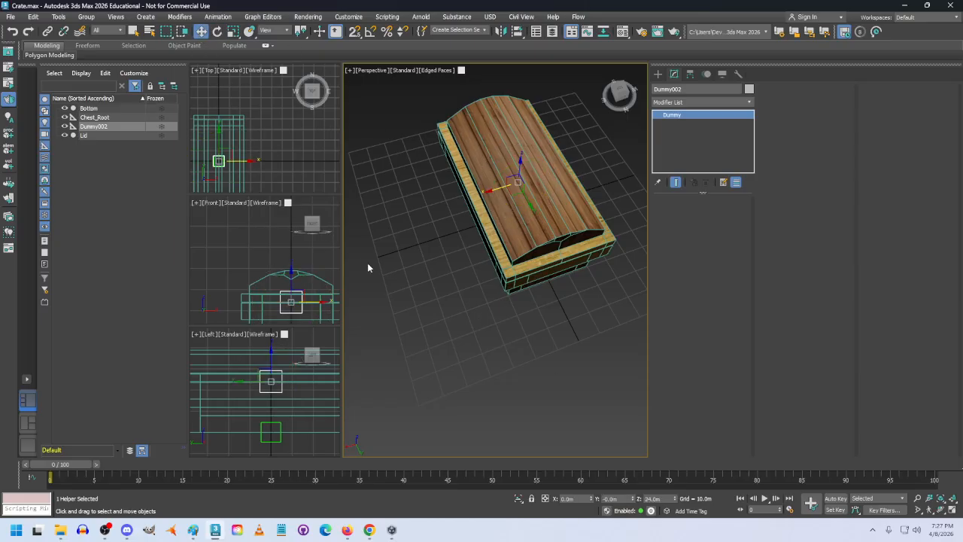
{"action": "left_click", "coordinate": [577, 498]}
{"action": "type", "text": "25"}
{"action": "key", "text": "Return"}
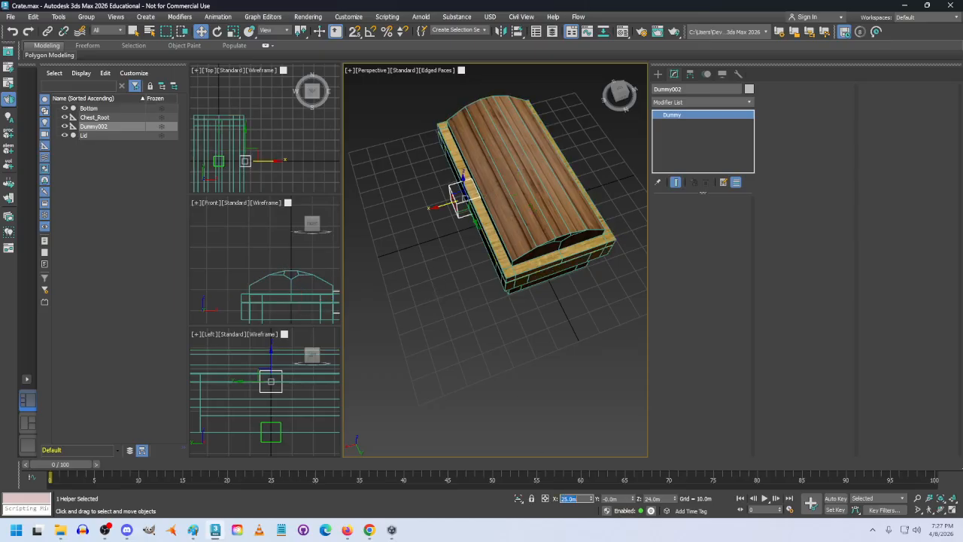
Step: Set the X position of the Dummy002 helper to 24 m and check its alignment with the lid's edge
{"action": "scroll", "coordinate": [262, 167], "scroll_direction": "up", "scroll_amount": 4}
{"action": "middle_click_drag", "start_coordinate": [262, 167], "coordinate": [351, 170]}
{"action": "scroll", "coordinate": [329, 169], "scroll_direction": "up", "scroll_amount": 2}
{"action": "scroll", "coordinate": [328, 170], "scroll_direction": "up", "scroll_amount": 2}
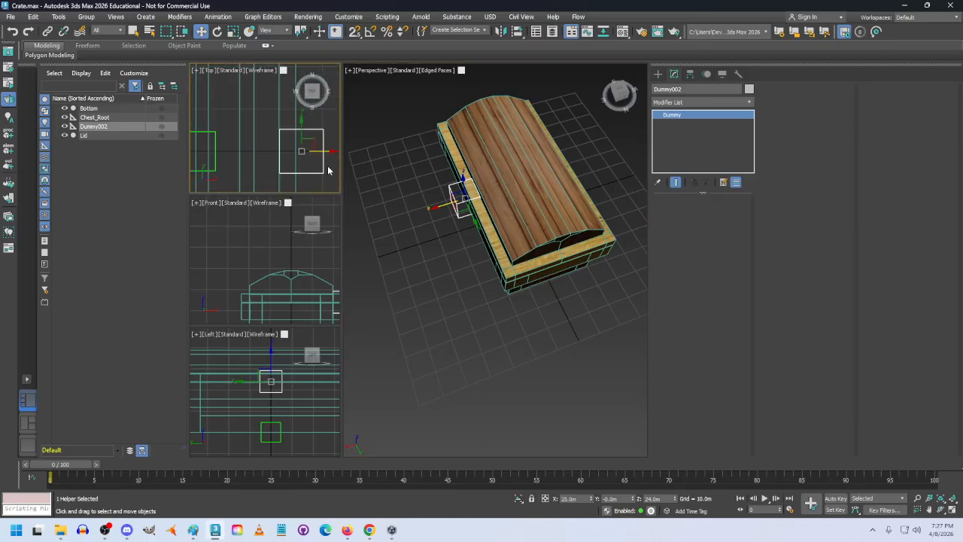
{"action": "left_click", "coordinate": [574, 498]}
{"action": "type", "text": "24"}
{"action": "key", "text": "Return"}
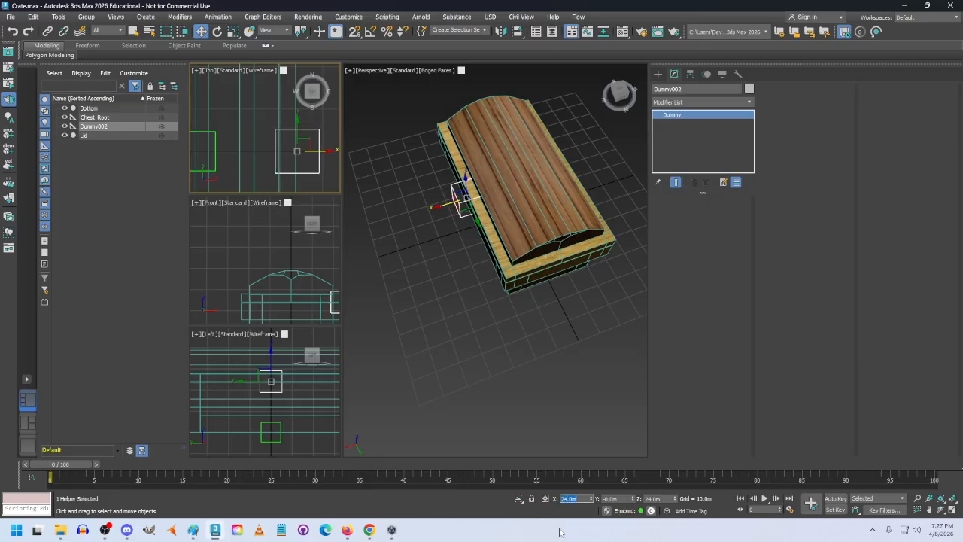
{"action": "scroll", "coordinate": [241, 154], "scroll_direction": "down", "scroll_amount": 3}
{"action": "middle_click_drag", "start_coordinate": [288, 132], "coordinate": [296, 158]}
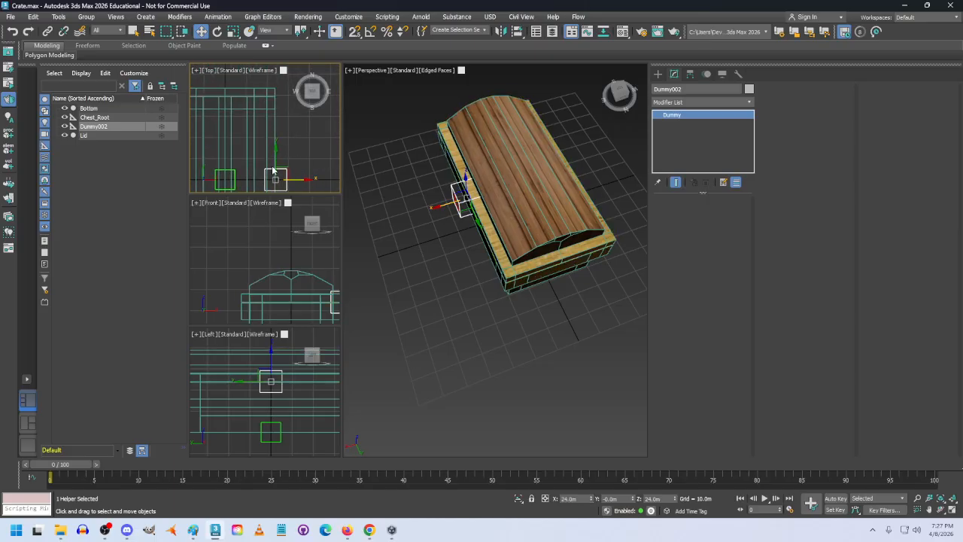
{"action": "middle_click_drag", "start_coordinate": [465, 291], "coordinate": [415, 315]}
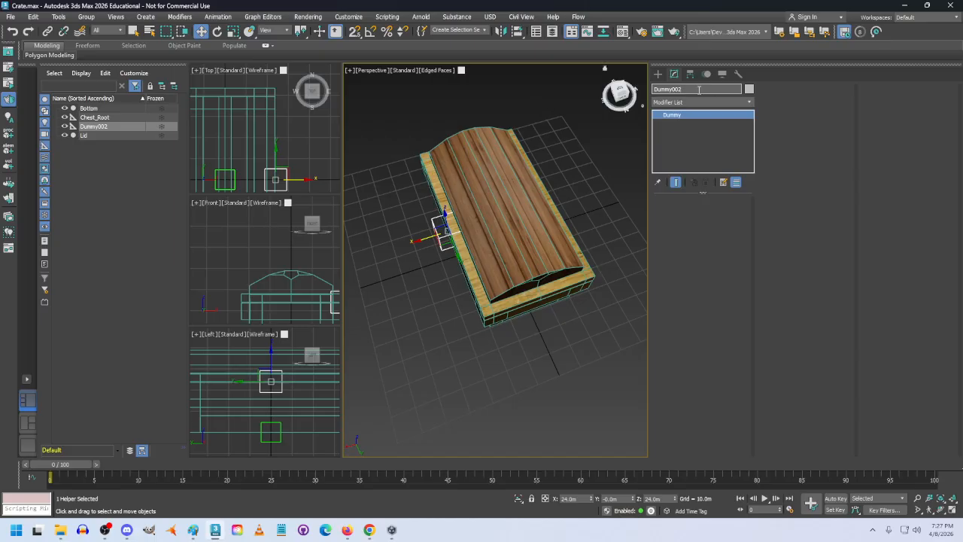
Step: Rename the Dummy002 helper to Chest_Lid and make it a child of Chest_Root
{"action": "type", "text": "Chest_Lid"}
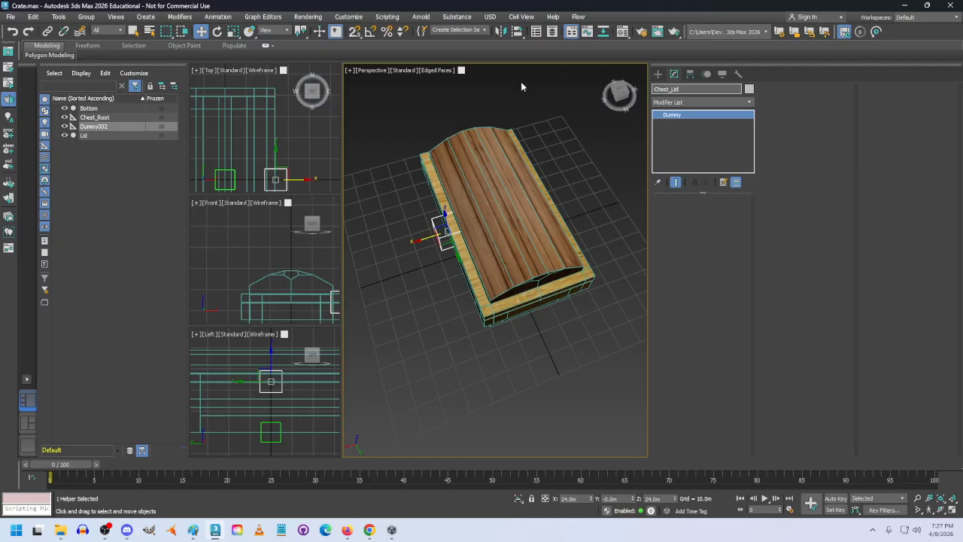
{"action": "key", "text": "Return"}
{"action": "left_click_drag", "start_coordinate": [87, 128], "coordinate": [95, 117]}
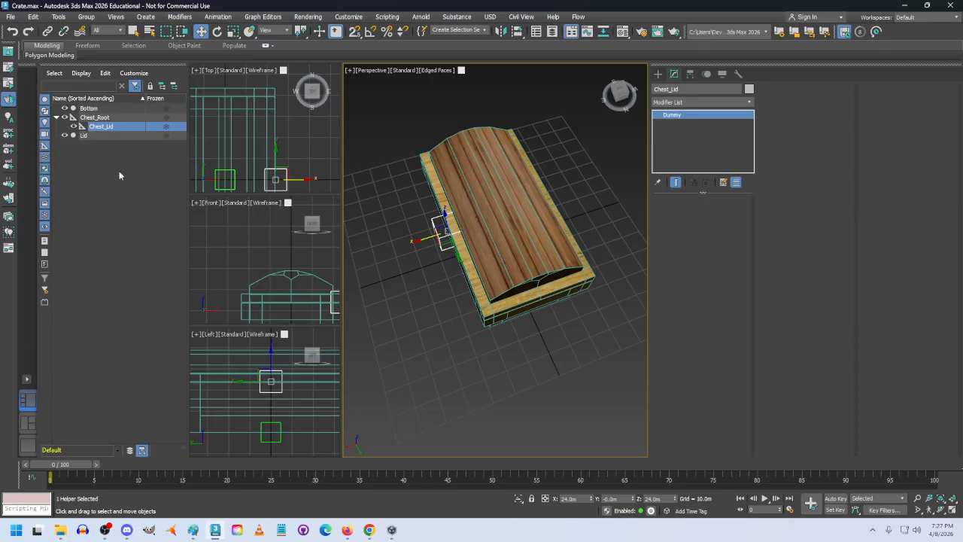
Step: Try rotating the Chest_Lid helper by 15 degrees about Y, and undo the rotation
{"action": "left_click", "coordinate": [96, 126]}
{"action": "type", "text": "w"}
{"action": "left_click", "coordinate": [217, 31]}
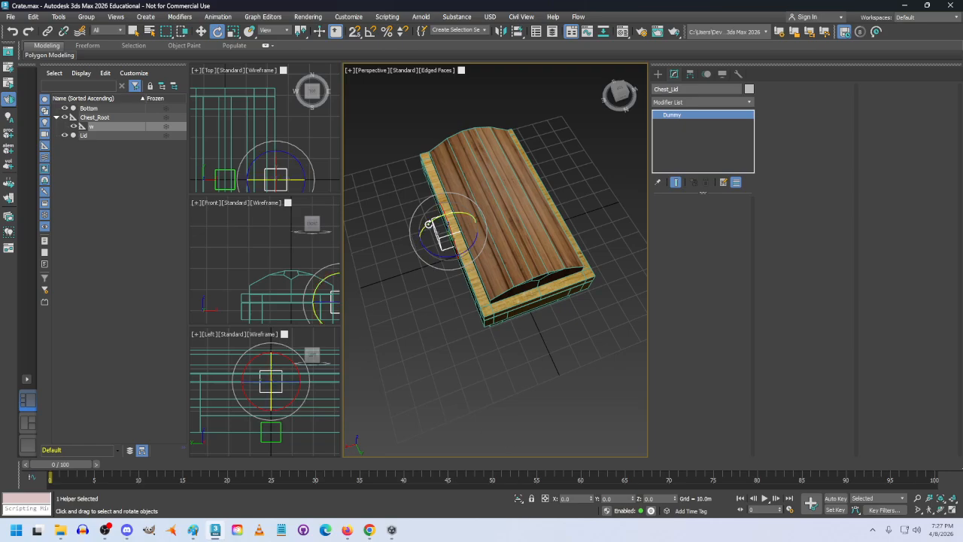
{"action": "left_click_drag", "start_coordinate": [620, 498], "coordinate": [566, 497]}
{"action": "type", "text": "15"}
{"action": "key", "text": "Return"}
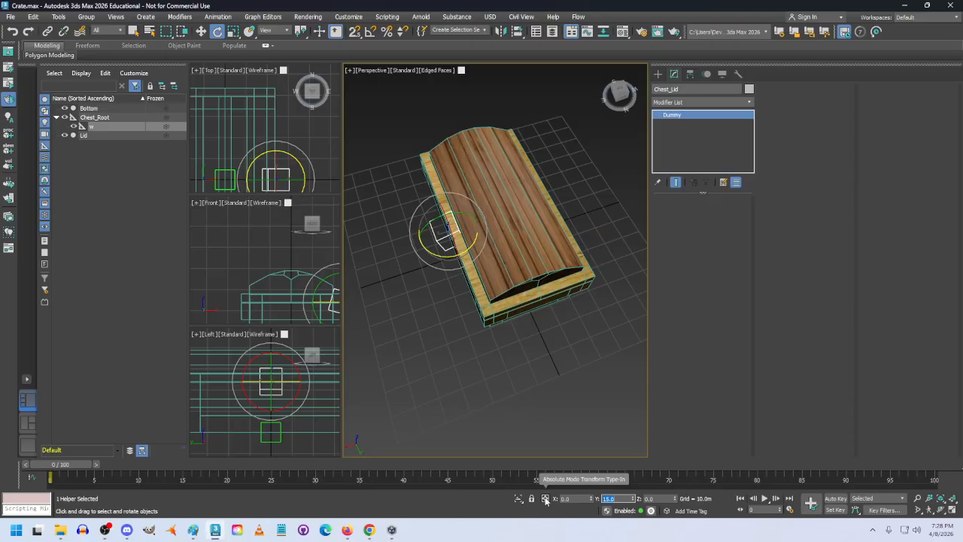
{"action": "left_click", "coordinate": [523, 409]}
{"action": "key", "text": "ctrl+z"}
{"action": "key", "text": "ctrl+z"}
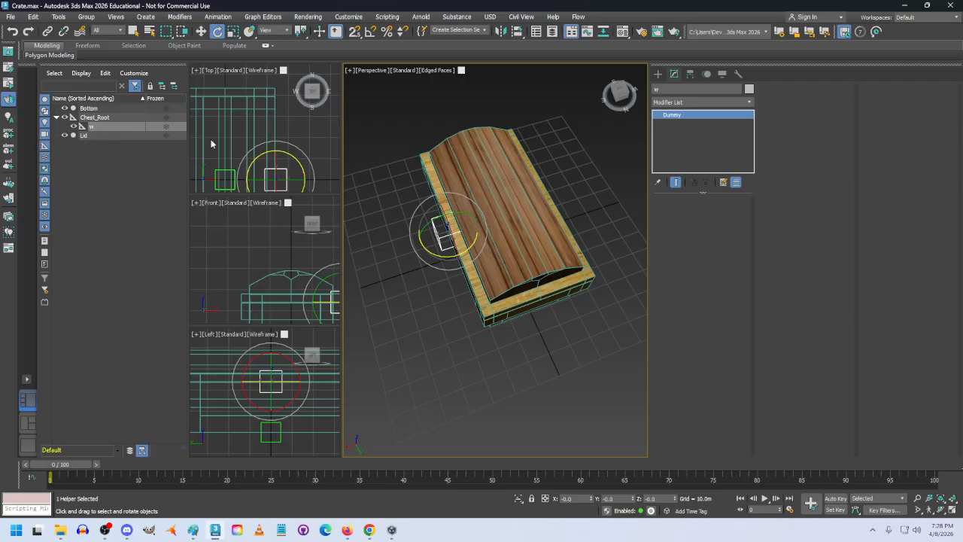
Step: Rename the mistakenly renamed child helper under Chest_Root back to Chest_Lid
{"action": "left_click", "coordinate": [124, 217]}
{"action": "left_click", "coordinate": [103, 128]}
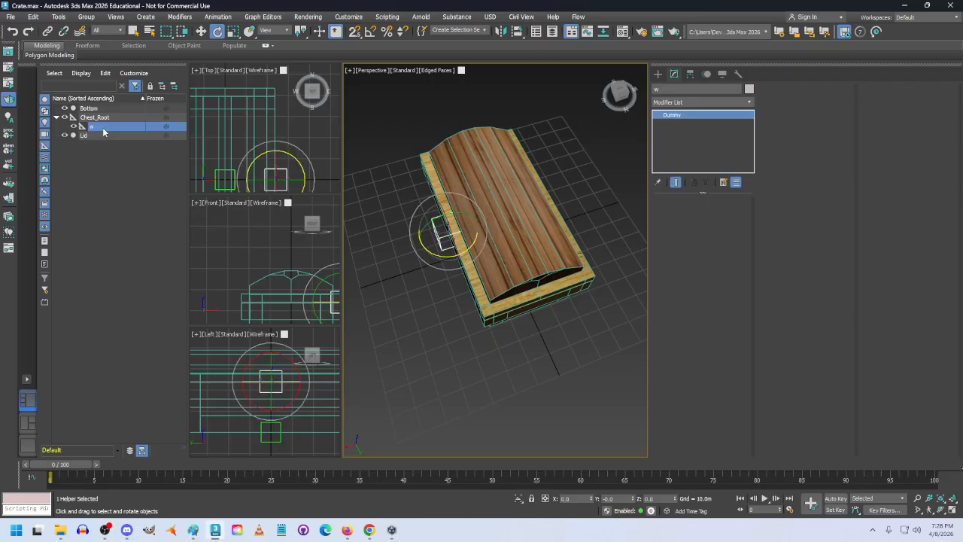
{"action": "left_click", "coordinate": [349, 241]}
{"action": "left_click", "coordinate": [442, 232]}
Step: Try parenting the Lid mesh to the Chest_Lid helper with a test rotation, and undo both the rotation and the link
{"action": "left_click_drag", "start_coordinate": [85, 136], "coordinate": [109, 128]}
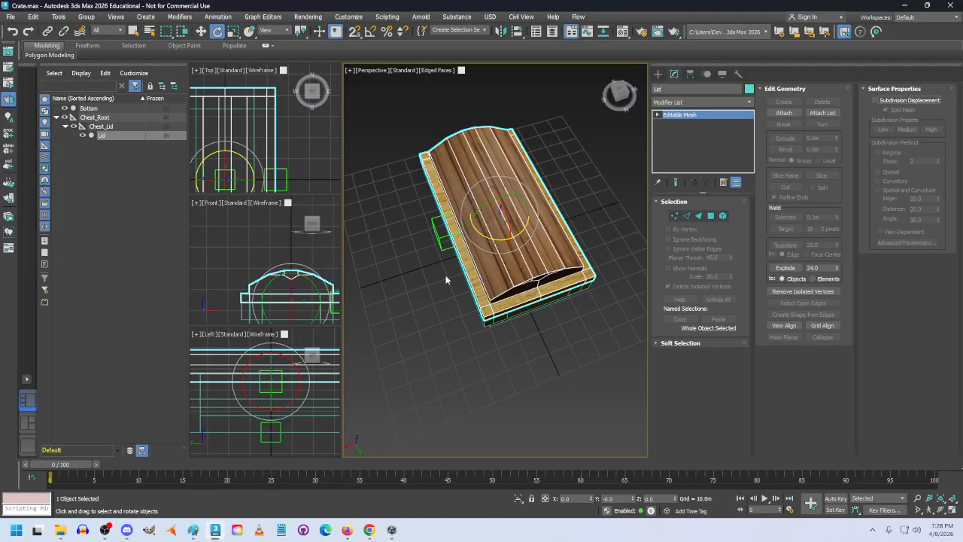
{"action": "left_click", "coordinate": [96, 127]}
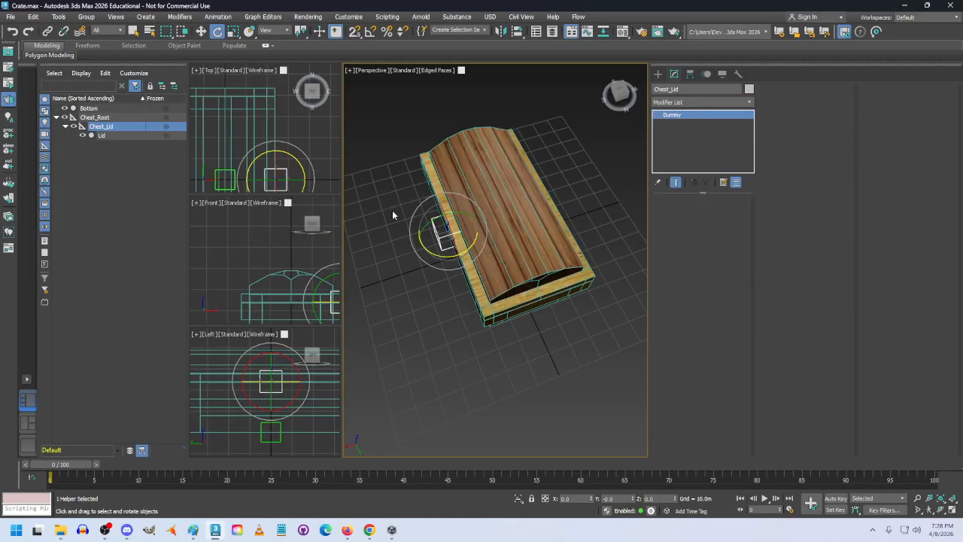
{"action": "left_click_drag", "start_coordinate": [445, 209], "coordinate": [381, 234]}
{"action": "key", "text": "ctrl+z"}
{"action": "key", "text": "ctrl+z"}
{"action": "key", "text": "ctrl+z"}
{"action": "key", "text": "ctrl+z"}
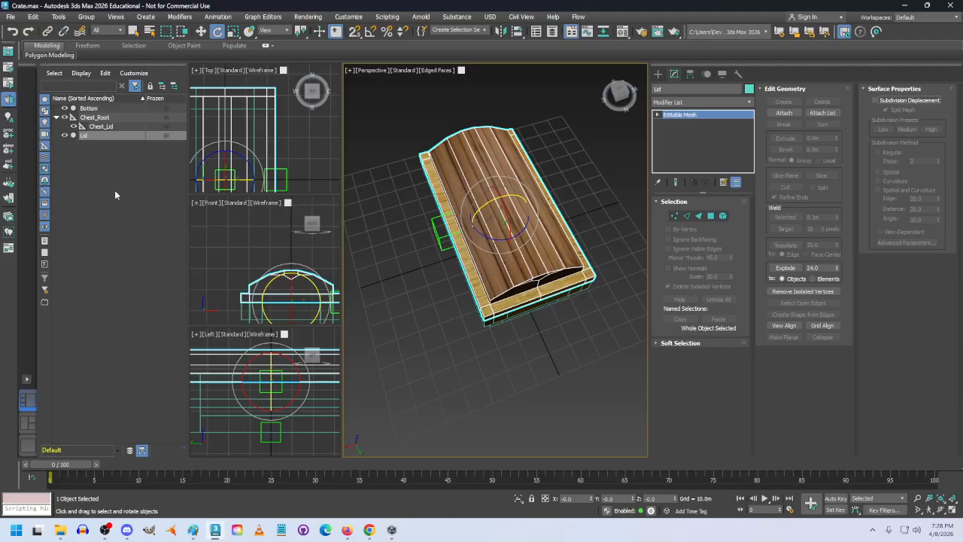
Step: Apply a Skin modifier to the Bottom mesh and add Chest_Root as its bone
{"action": "left_click", "coordinate": [89, 108]}
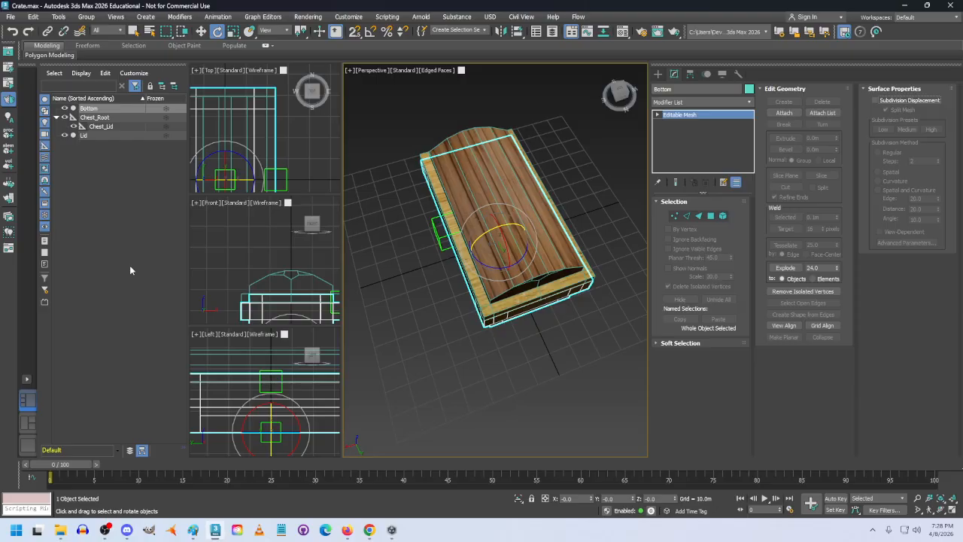
{"action": "left_click", "coordinate": [747, 103]}
{"action": "type", "text": "skin"}
{"action": "key", "text": "Return"}
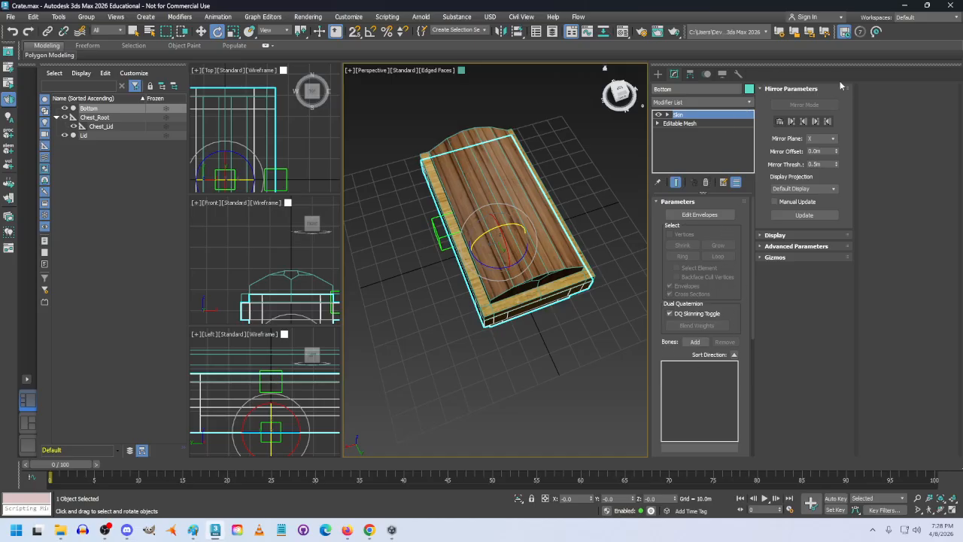
{"action": "left_click", "coordinate": [696, 342]}
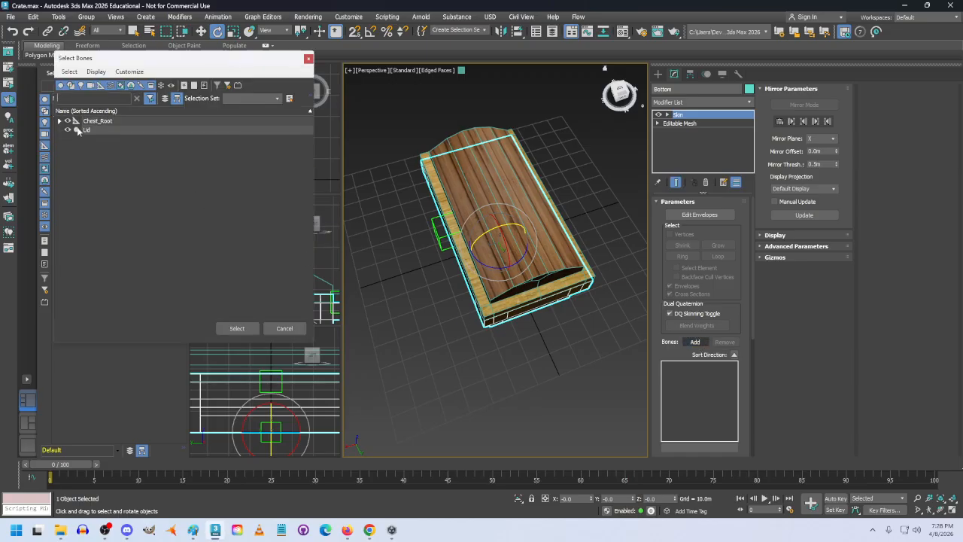
{"action": "left_click", "coordinate": [60, 121]}
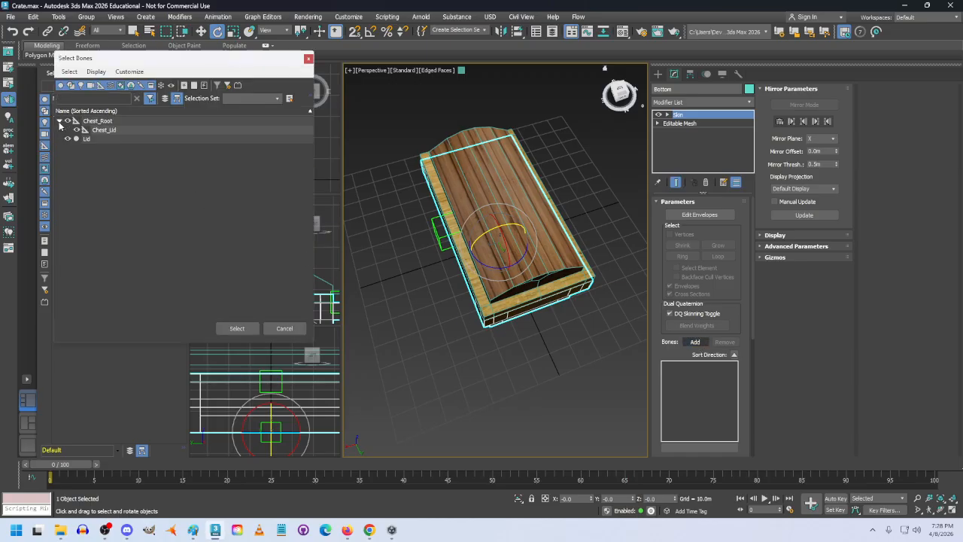
{"action": "left_click", "coordinate": [100, 121]}
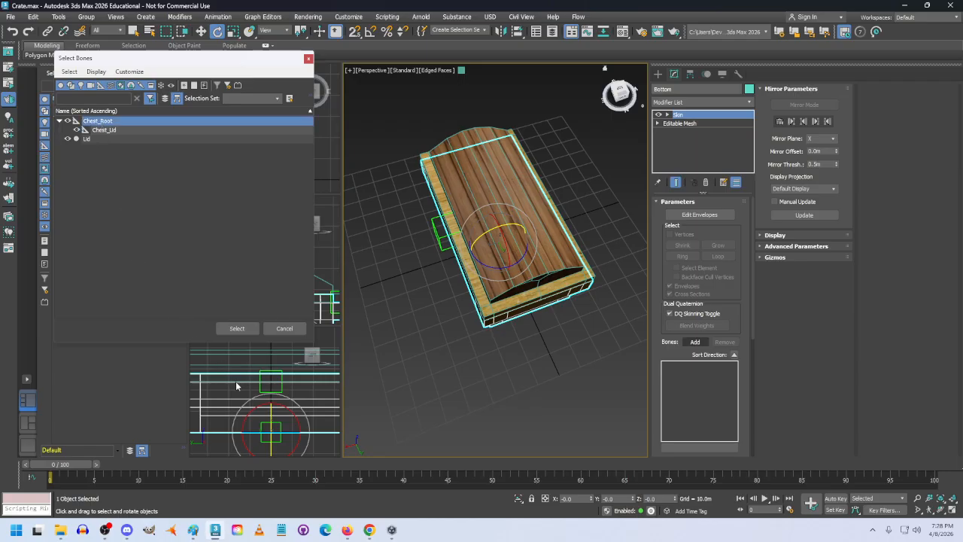
{"action": "left_click", "coordinate": [238, 328]}
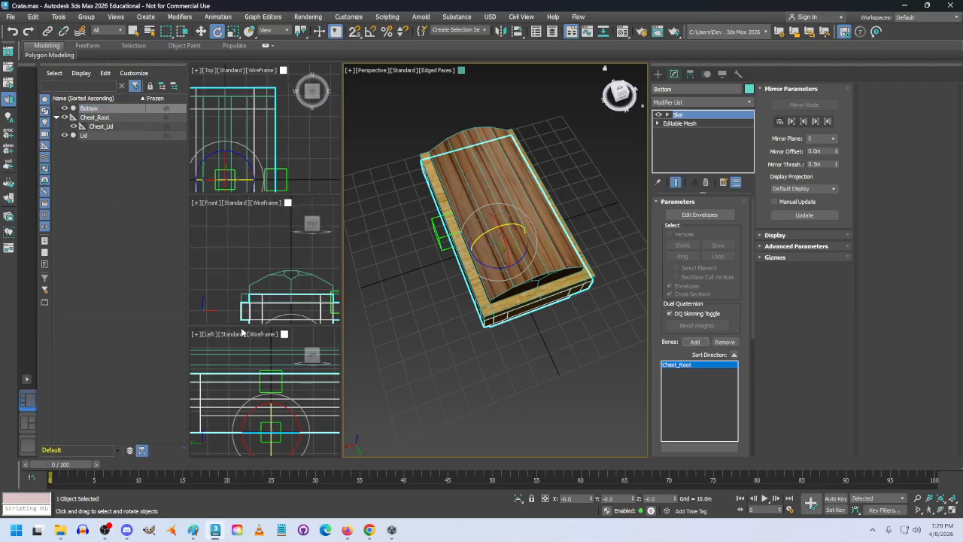
Step: Apply a Skin modifier to the Lid mesh and add Chest_Lid as its bone
{"action": "left_click", "coordinate": [84, 135]}
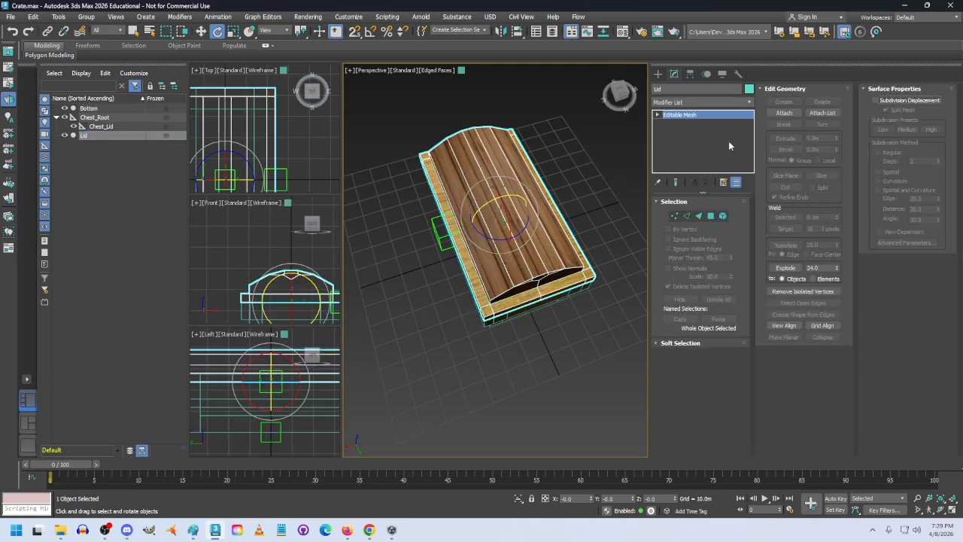
{"action": "left_click", "coordinate": [748, 102]}
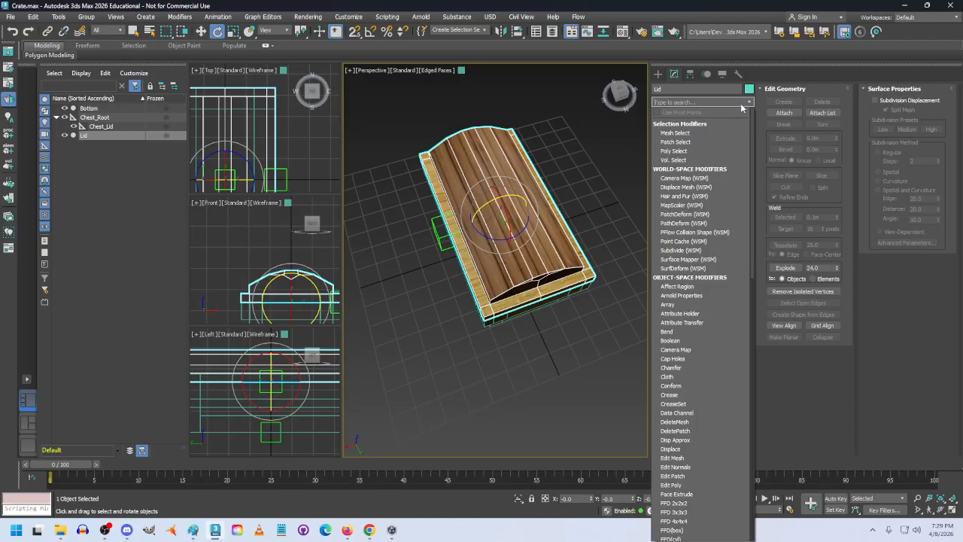
{"action": "type", "text": "skin"}
{"action": "key", "text": "Return"}
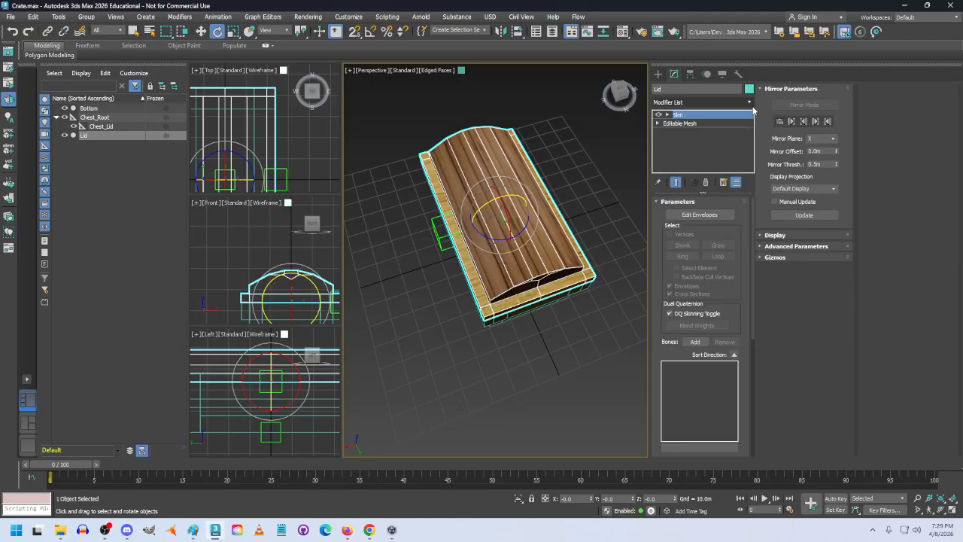
{"action": "left_click", "coordinate": [695, 341]}
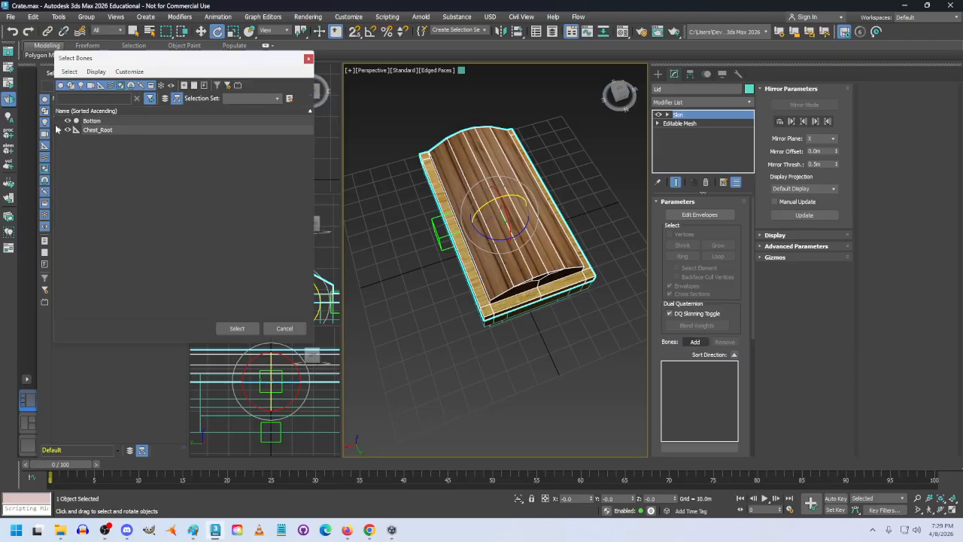
{"action": "left_click", "coordinate": [96, 140]}
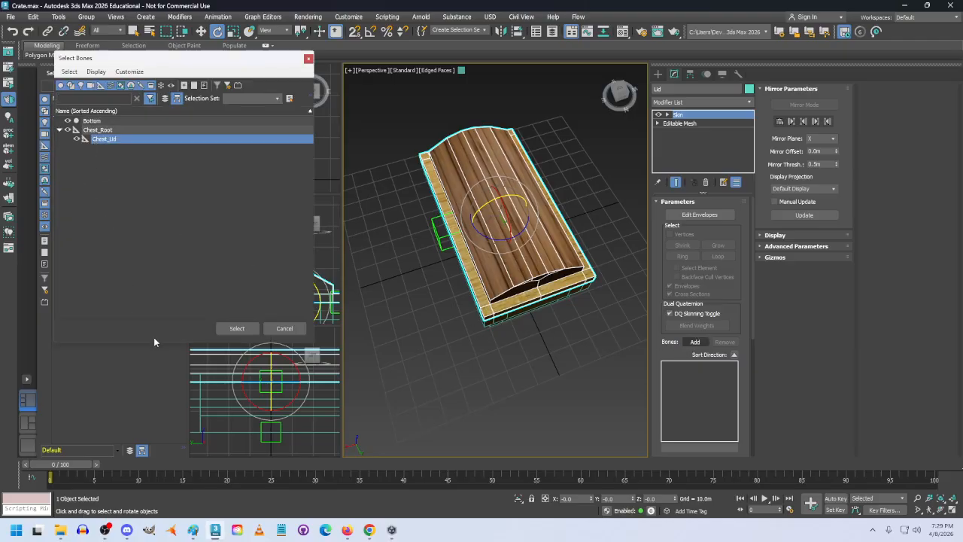
{"action": "left_click", "coordinate": [237, 329]}
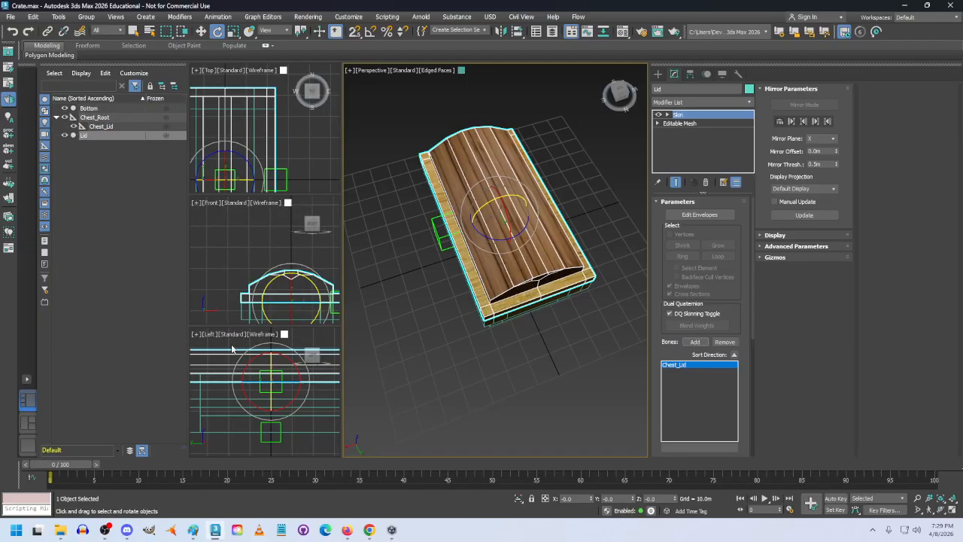
Step: Rotate the Chest_Lid helper to test how the skinned lid opens, and undo the rotation
{"action": "left_click", "coordinate": [93, 128]}
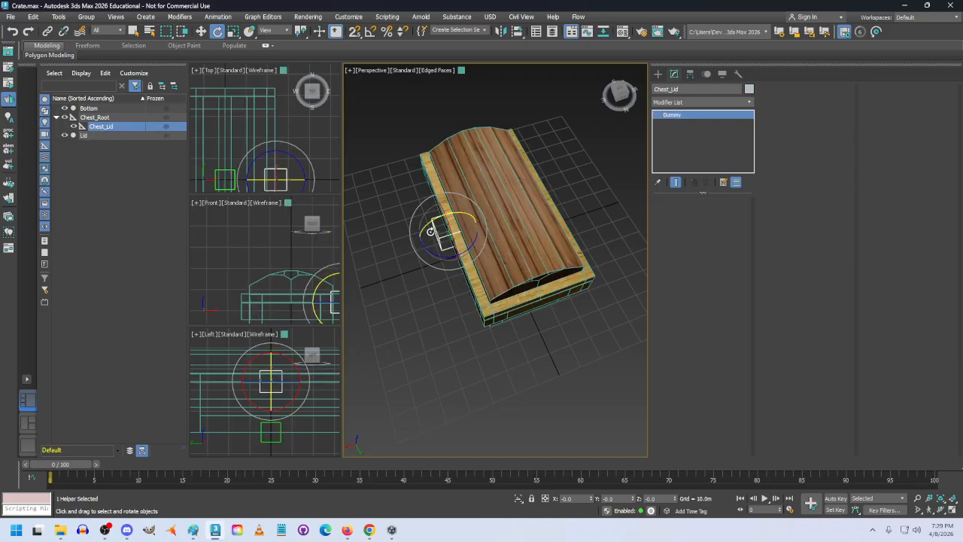
{"action": "left_click_drag", "start_coordinate": [452, 217], "coordinate": [412, 220]}
{"action": "key", "text": "ctrl+z"}
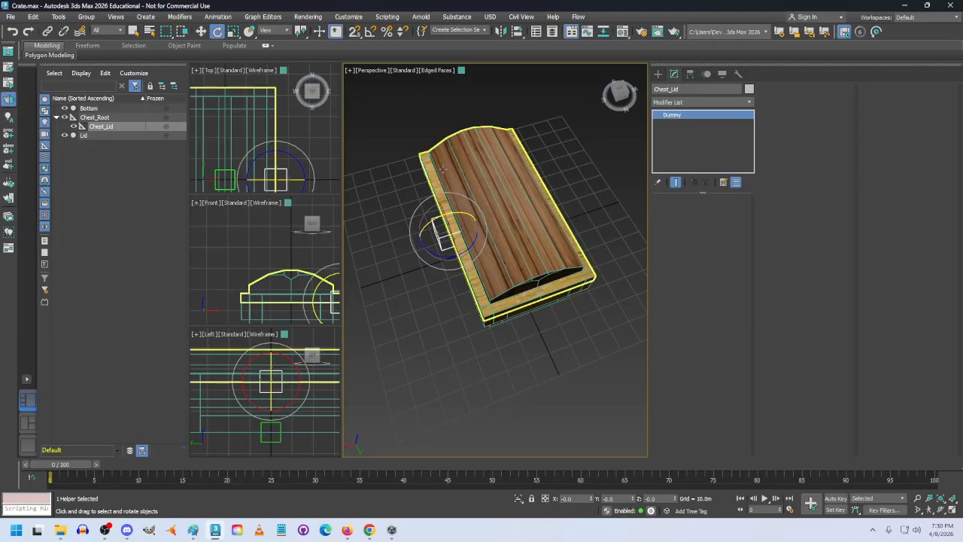
Step: Save a copy of the scene in the Desktop's Lab11 folder, adding _Lecture to the Crate_Rigged file name
{"action": "left_click", "coordinate": [11, 16]}
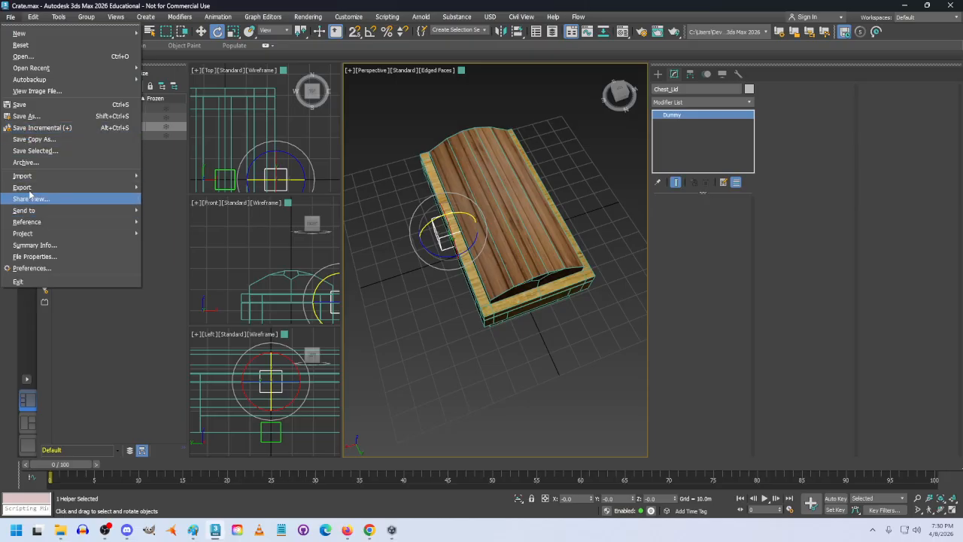
{"action": "left_click", "coordinate": [42, 140]}
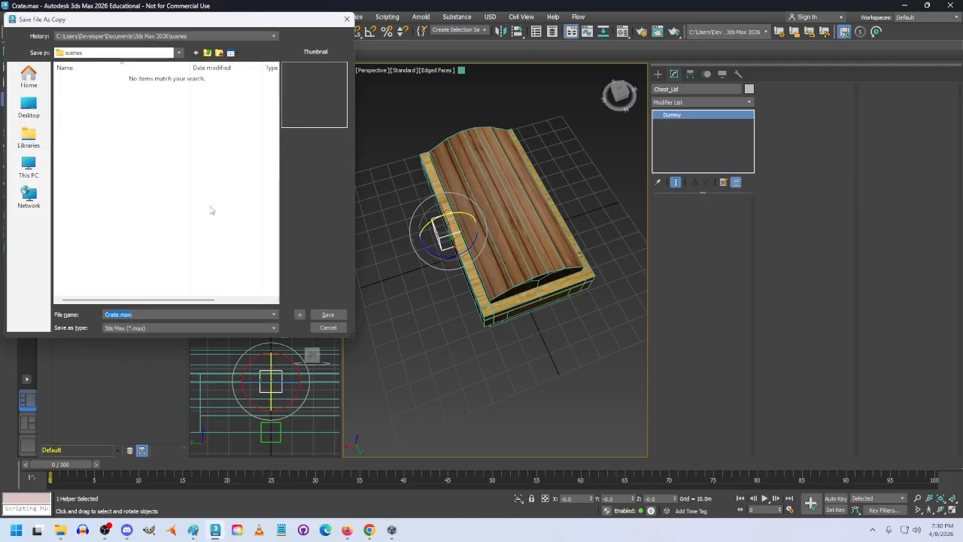
{"action": "left_click", "coordinate": [119, 315]}
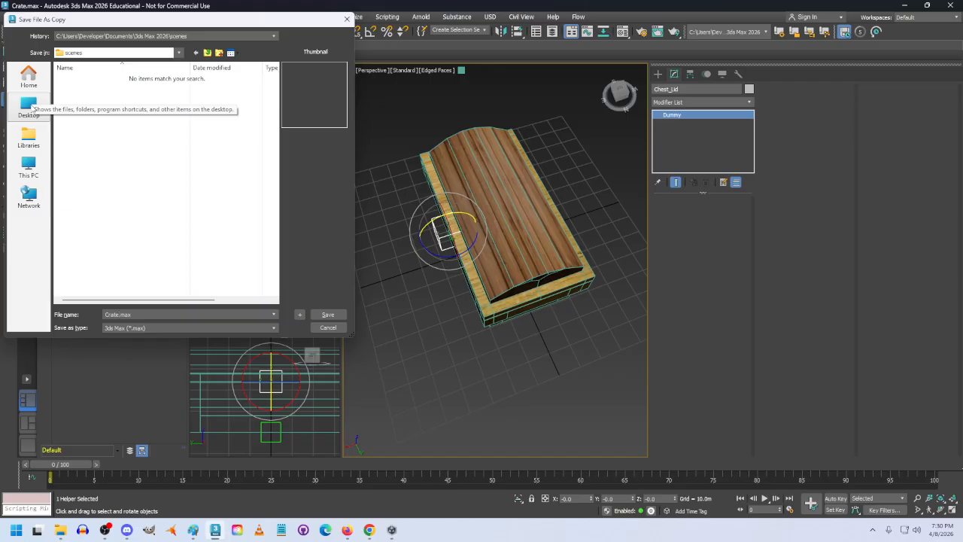
{"action": "left_click", "coordinate": [30, 104]}
{"action": "scroll", "coordinate": [118, 187], "scroll_direction": "down", "scroll_amount": 3}
{"action": "scroll", "coordinate": [136, 188], "scroll_direction": "down", "scroll_amount": 1}
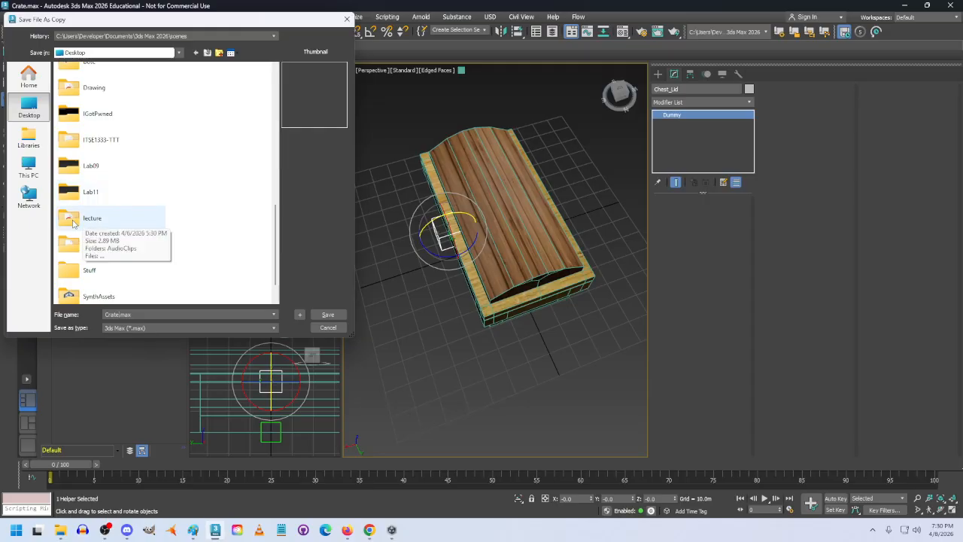
{"action": "double_click", "coordinate": [84, 191]}
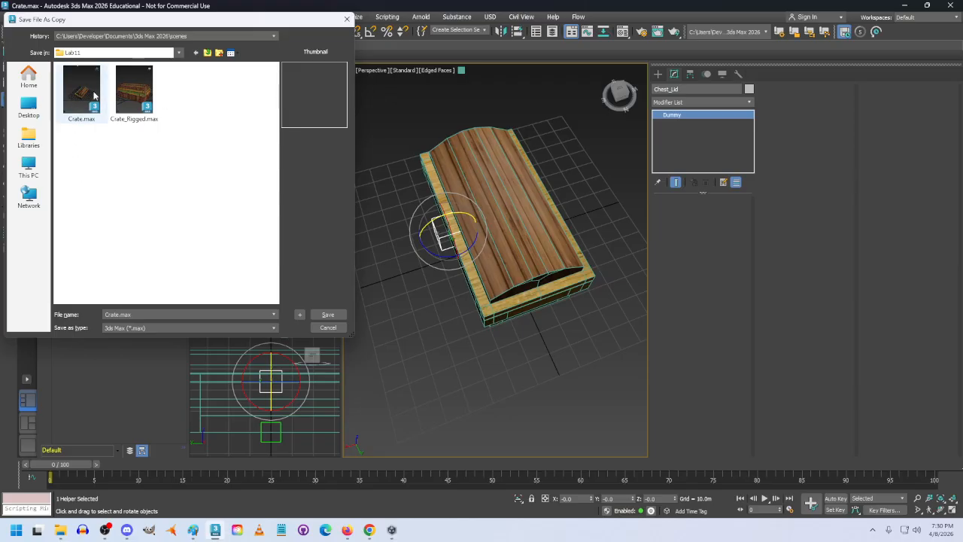
{"action": "left_click", "coordinate": [134, 89]}
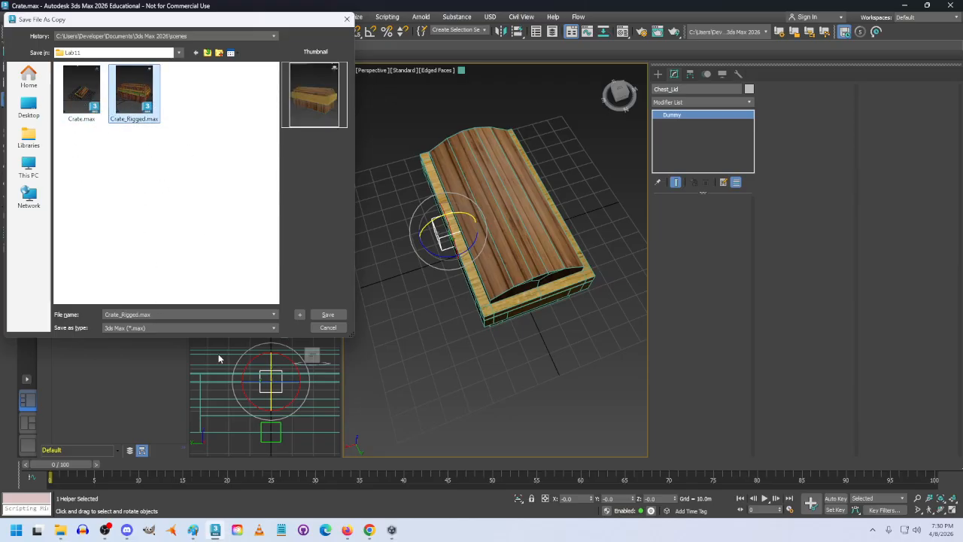
{"action": "left_click", "coordinate": [140, 315]}
{"action": "left_click", "coordinate": [139, 315]}
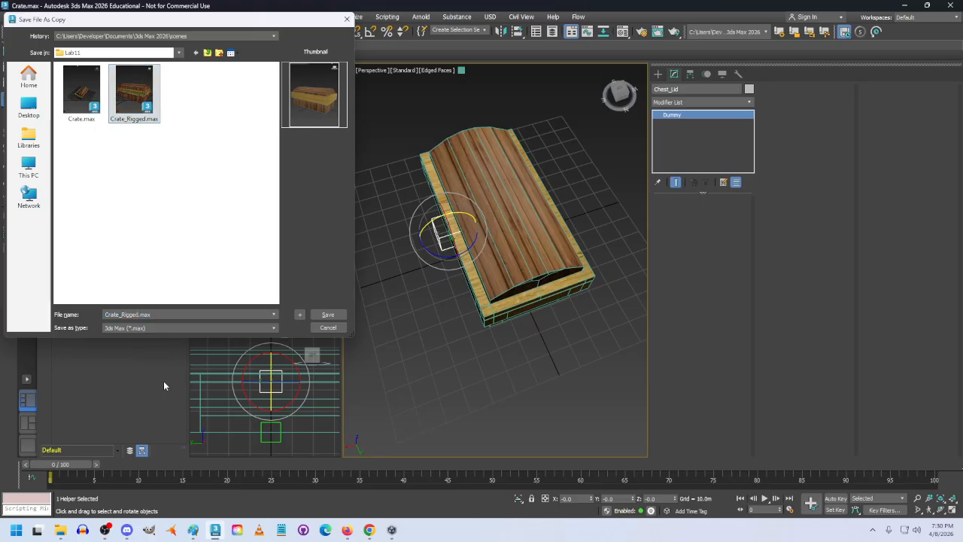
{"action": "type", "text": "_Lecture"}
{"action": "key", "text": "Return"}
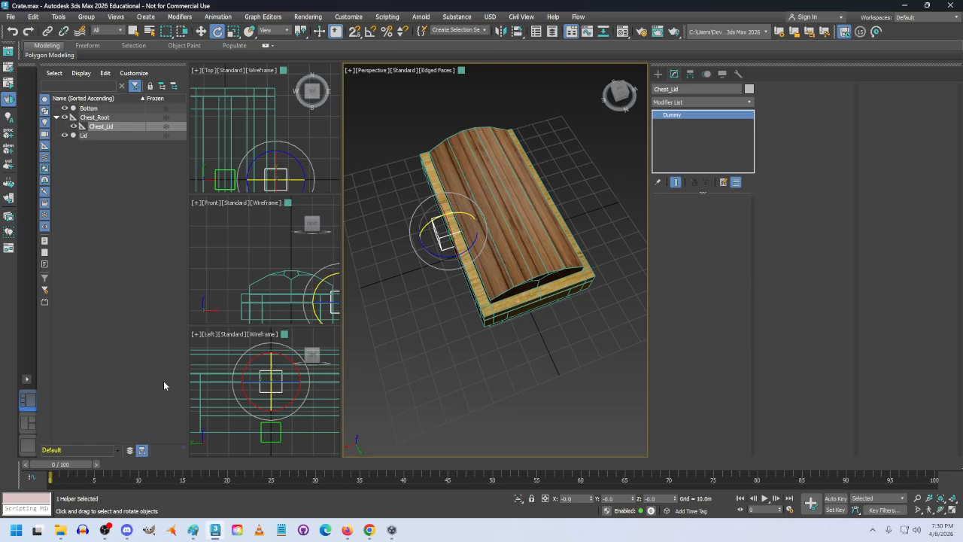
Step: Export the scene as an FBX named Crate_Rigged_lecture in the Desktop's Lab11 folder
{"action": "left_click", "coordinate": [10, 17]}
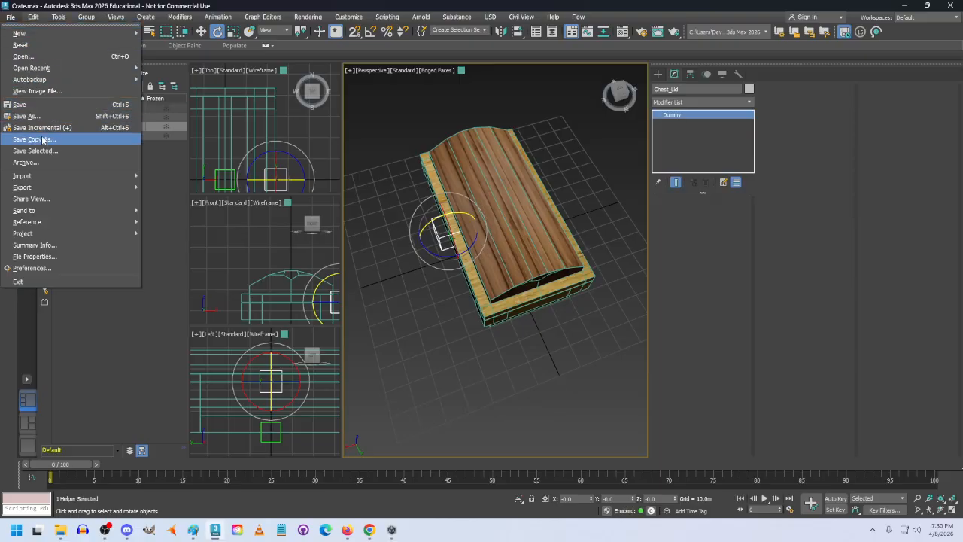
{"action": "mouse_move", "coordinate": [46, 190]}
{"action": "left_click", "coordinate": [167, 188]}
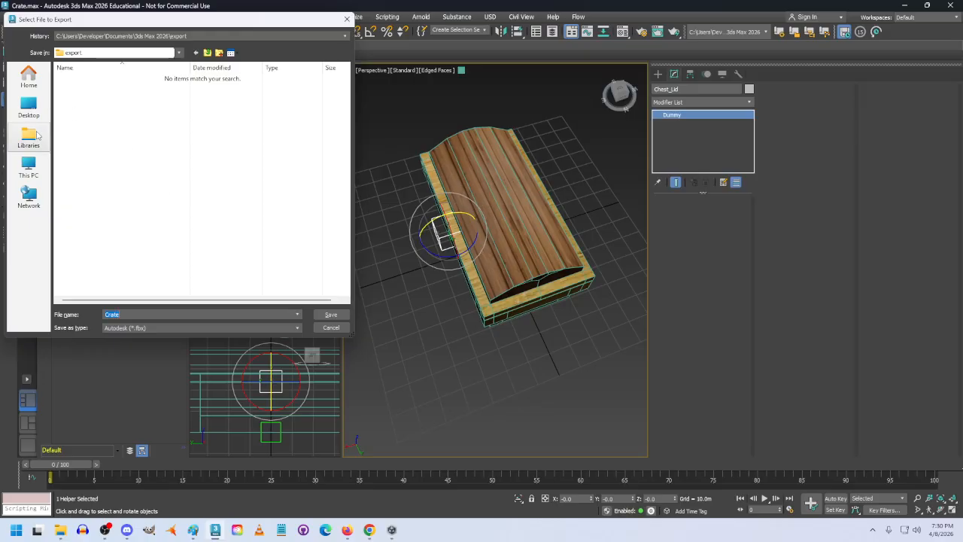
{"action": "left_click", "coordinate": [29, 107]}
{"action": "scroll", "coordinate": [120, 218], "scroll_direction": "down", "scroll_amount": 5}
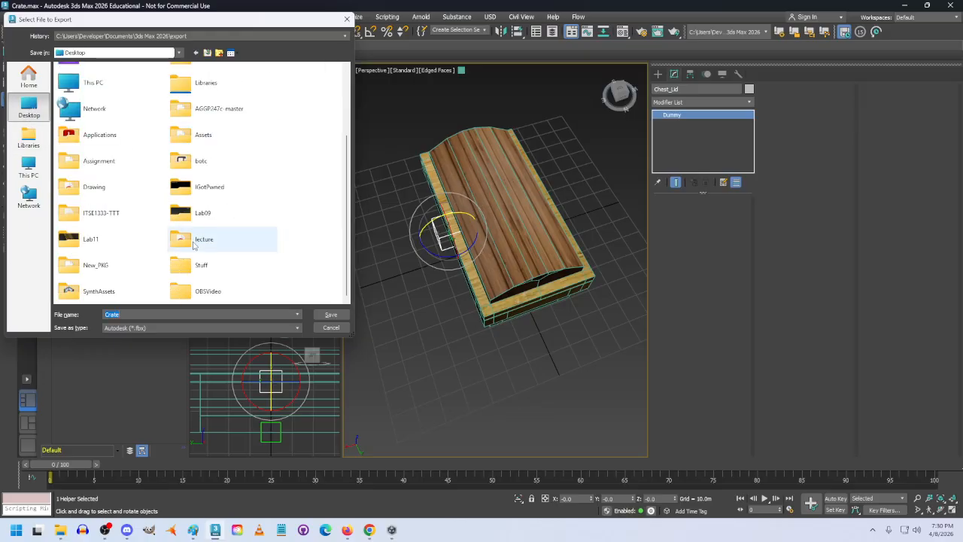
{"action": "double_click", "coordinate": [81, 239]}
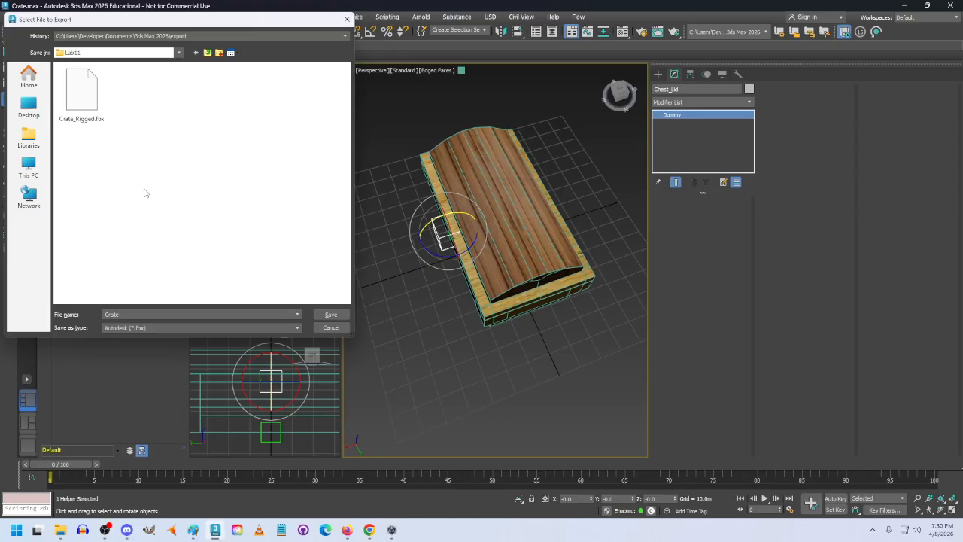
{"action": "left_click", "coordinate": [82, 94]}
{"action": "left_click", "coordinate": [140, 315]}
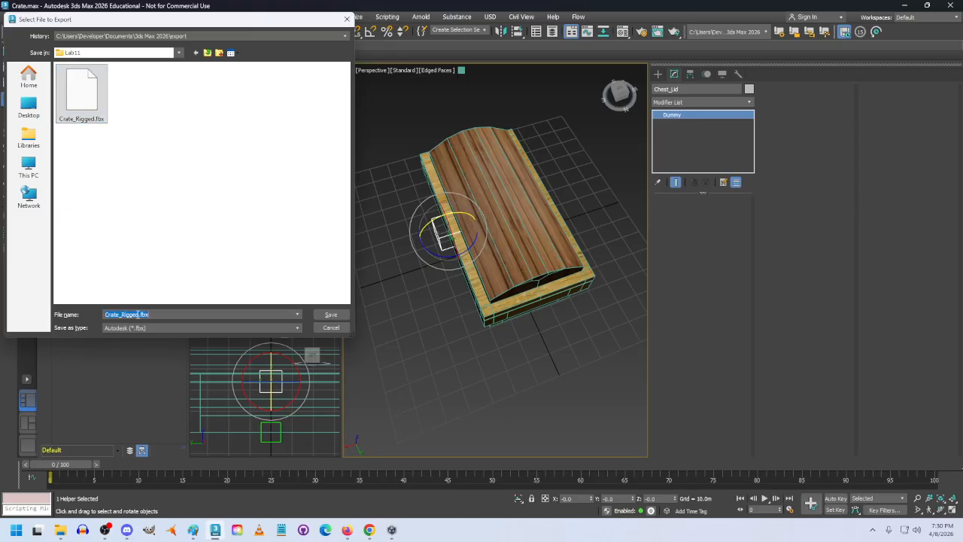
{"action": "type", "text": "_kl"}
{"action": "type", "text": "cture"}
{"action": "key", "text": "Return"}
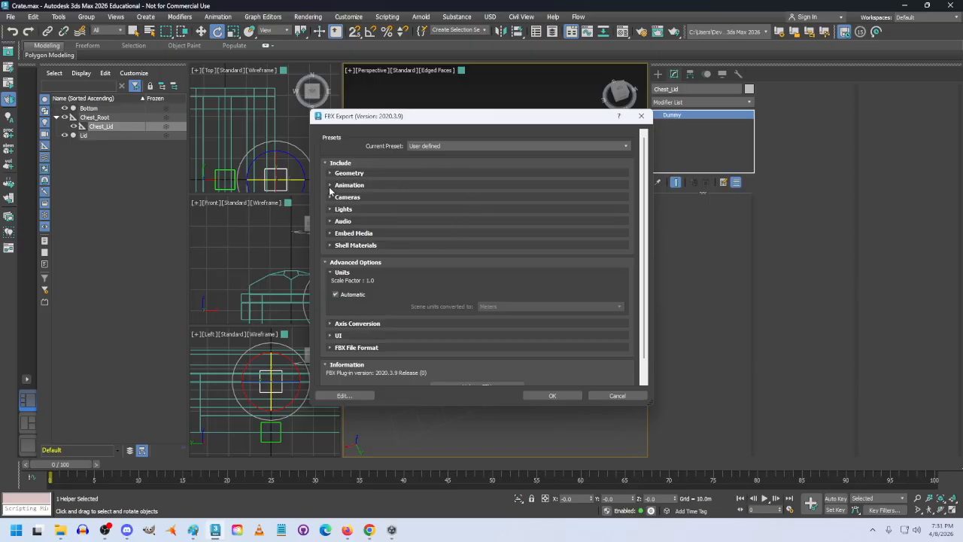
Step: Review the Animation and Geometry sections of the FBX export options and complete the export
{"action": "left_click", "coordinate": [331, 186]}
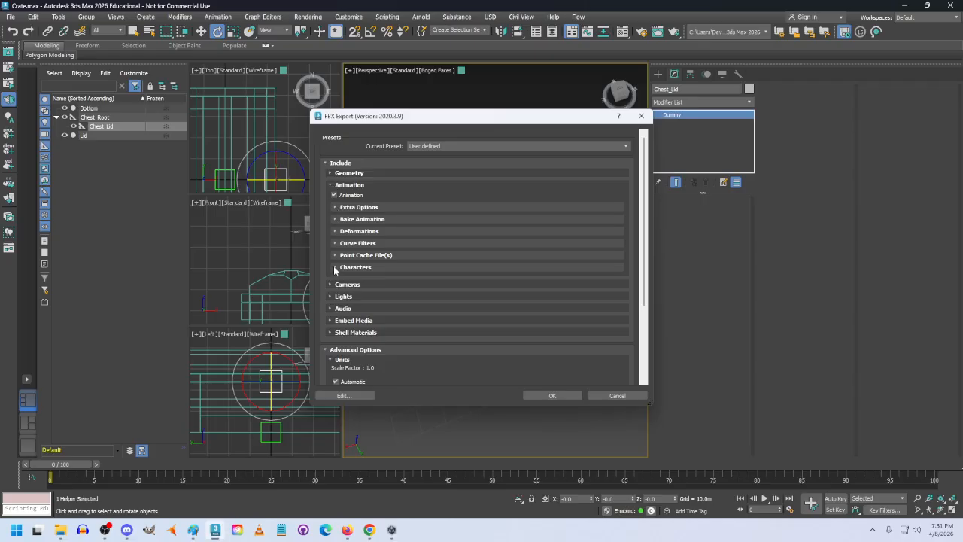
{"action": "left_click", "coordinate": [336, 207]}
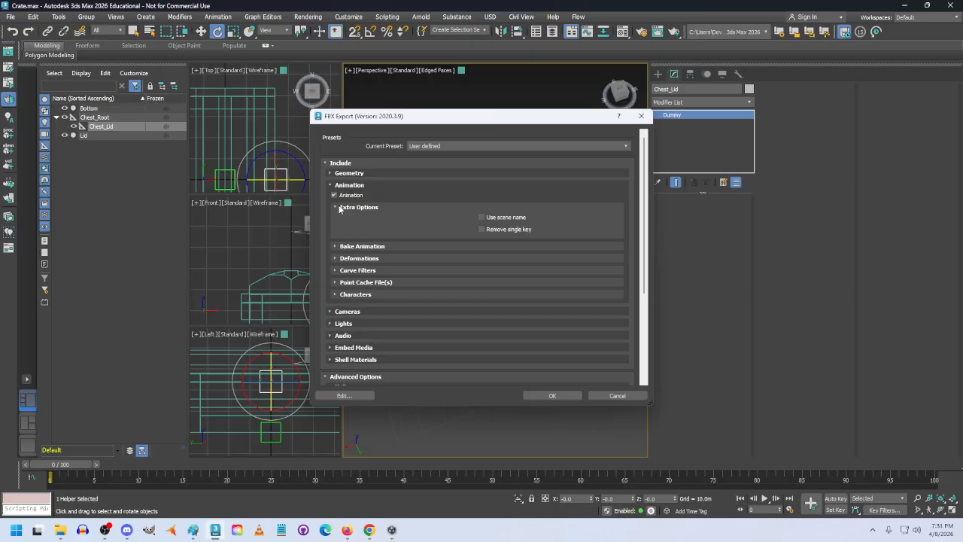
{"action": "left_click", "coordinate": [339, 207]}
{"action": "left_click", "coordinate": [336, 219]}
{"action": "left_click", "coordinate": [337, 220]}
{"action": "left_click", "coordinate": [336, 231]}
{"action": "left_click", "coordinate": [336, 231]}
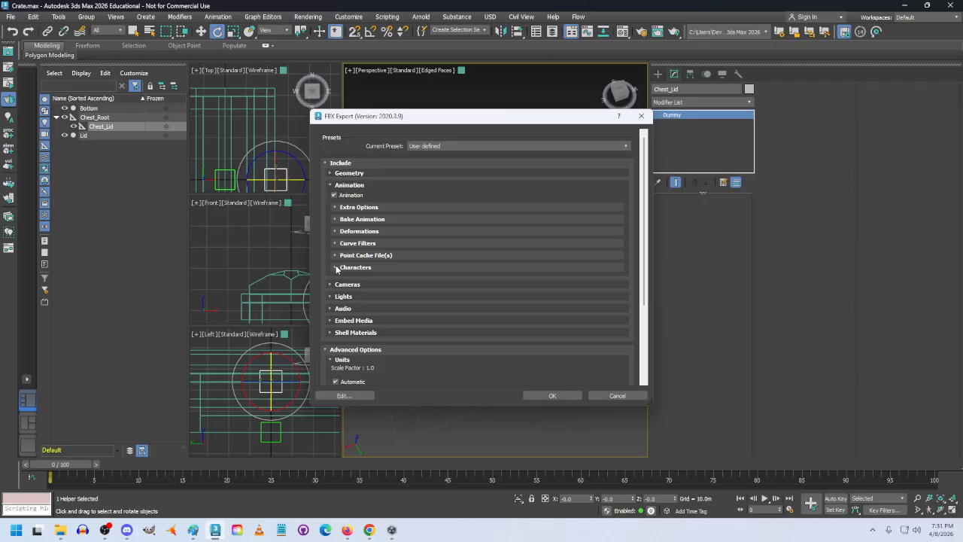
{"action": "left_click", "coordinate": [332, 173]}
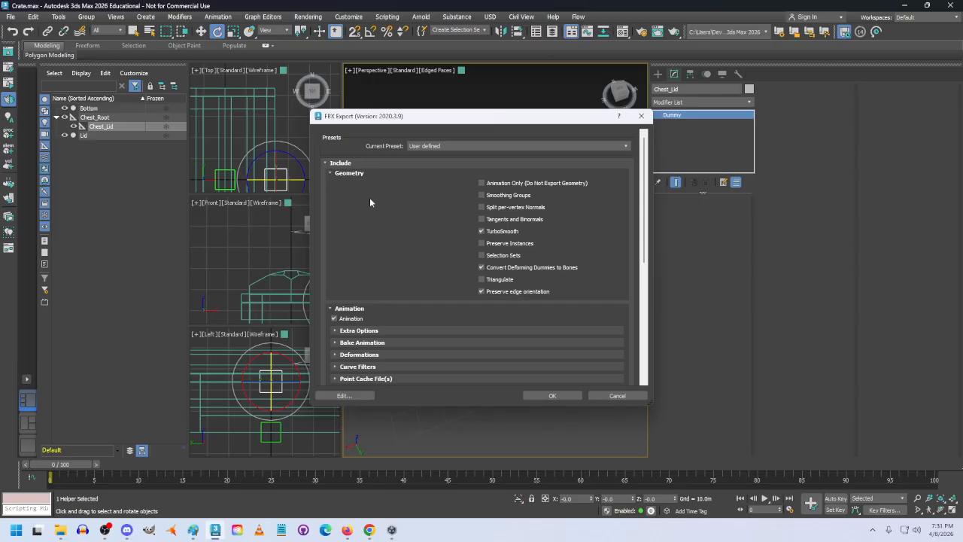
{"action": "left_click", "coordinate": [331, 174]}
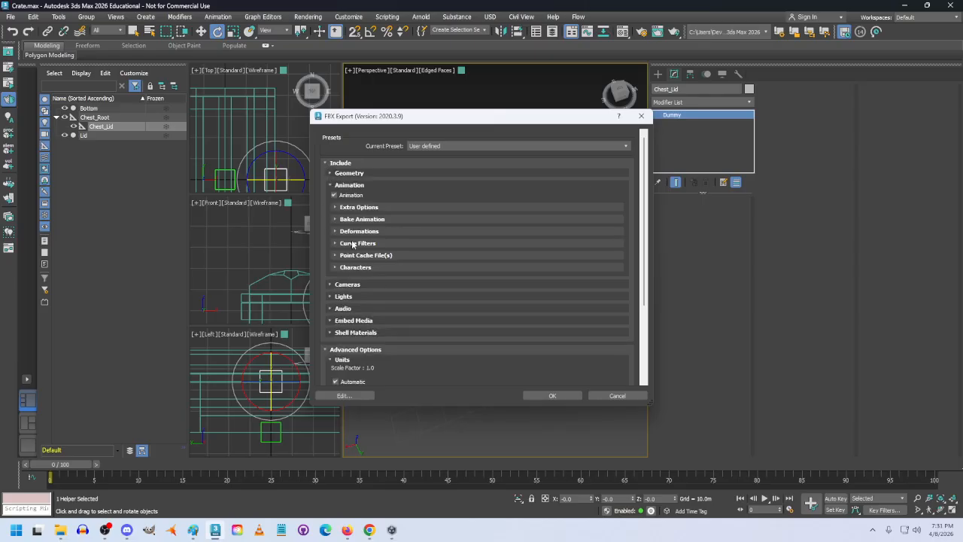
{"action": "scroll", "coordinate": [420, 228], "scroll_direction": "down", "scroll_amount": 3}
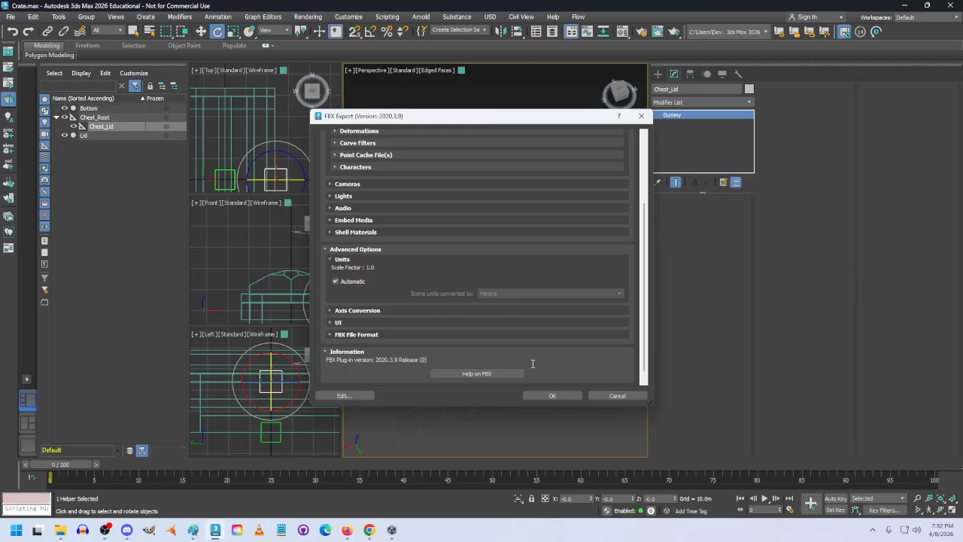
{"action": "left_click", "coordinate": [552, 395]}
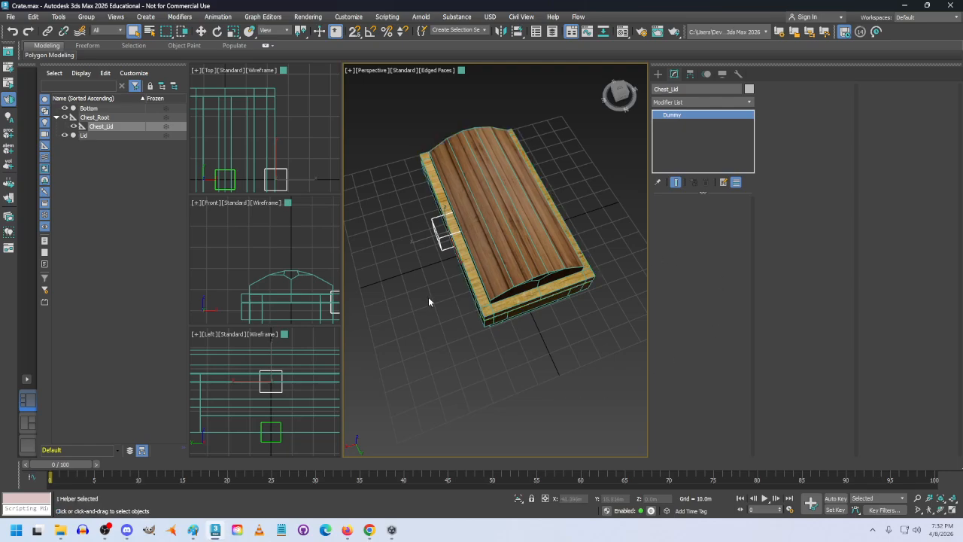
Step: Switch to the URP_Glint project in Unity and create a new scene from the Standard (URP) template
{"action": "left_click", "coordinate": [391, 530]}
{"action": "left_click", "coordinate": [438, 216]}
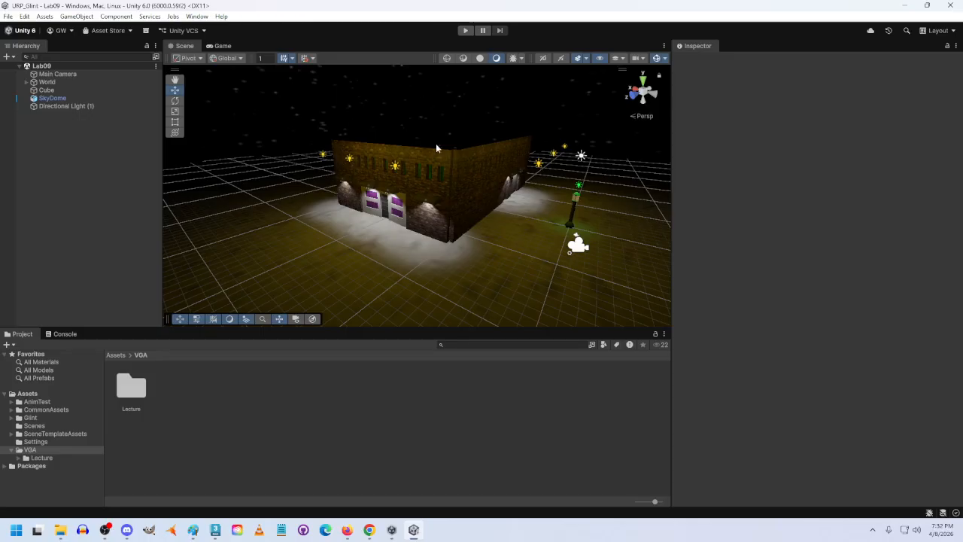
{"action": "left_click", "coordinate": [8, 17]}
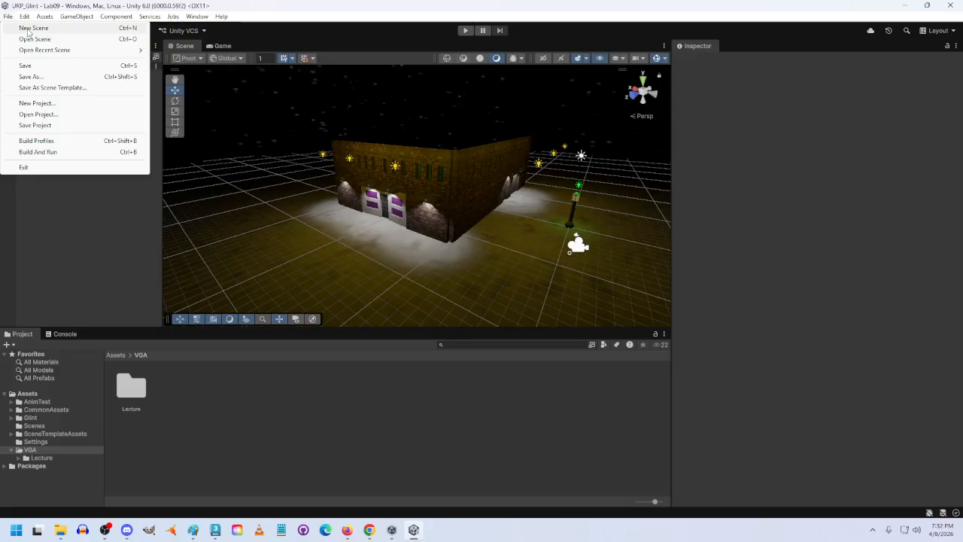
{"action": "left_click", "coordinate": [30, 28]}
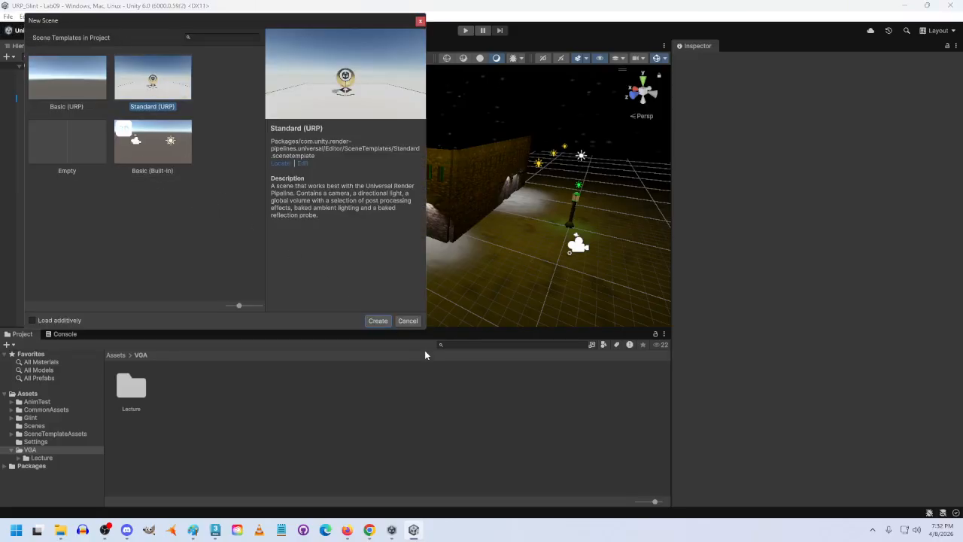
{"action": "left_click", "coordinate": [378, 321]}
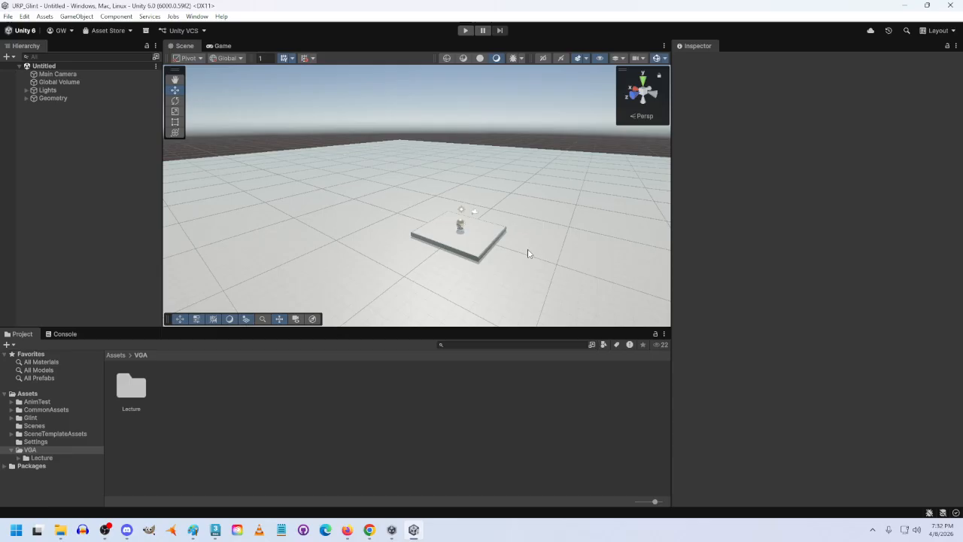
Step: Delete the UnityMaterialBall_Gold object from the scene's Geometry group
{"action": "right_click_drag", "start_coordinate": [522, 249], "coordinate": [554, 271]}
{"action": "key", "text": "w"}
{"action": "left_click", "coordinate": [407, 208]}
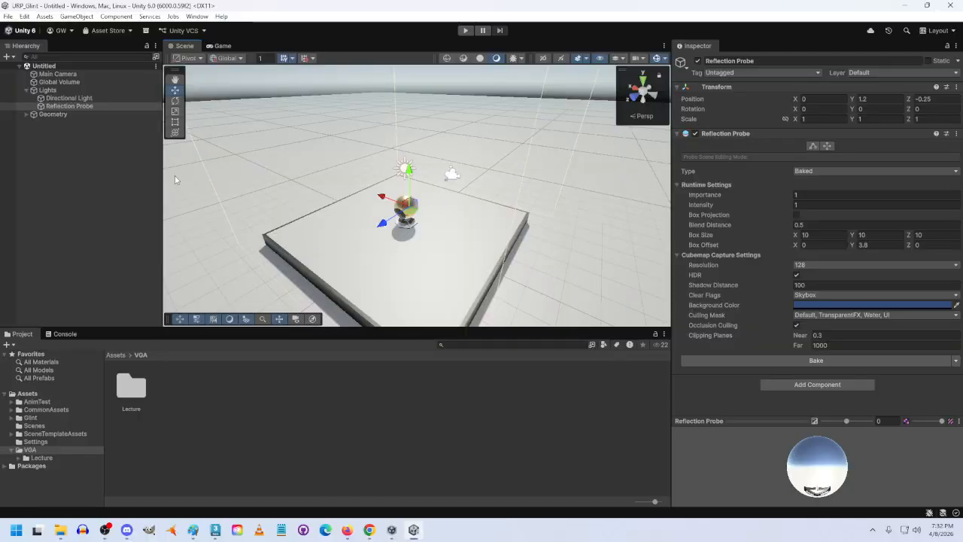
{"action": "left_click", "coordinate": [27, 115]}
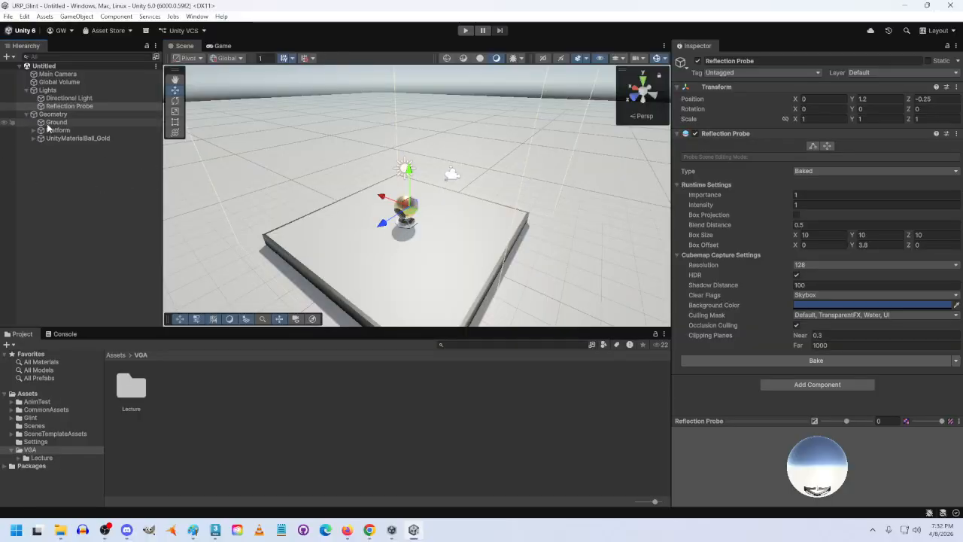
{"action": "left_click", "coordinate": [56, 138]}
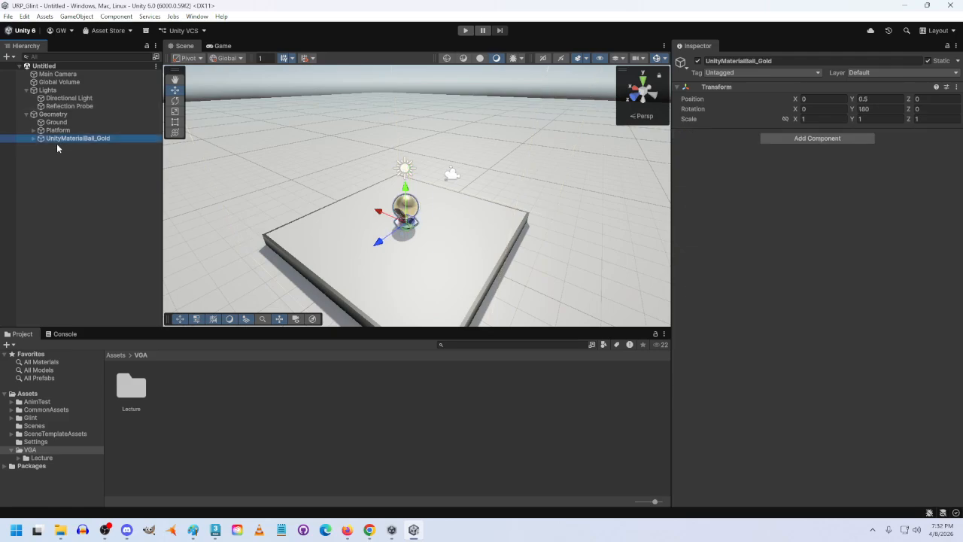
{"action": "key", "text": "Delete"}
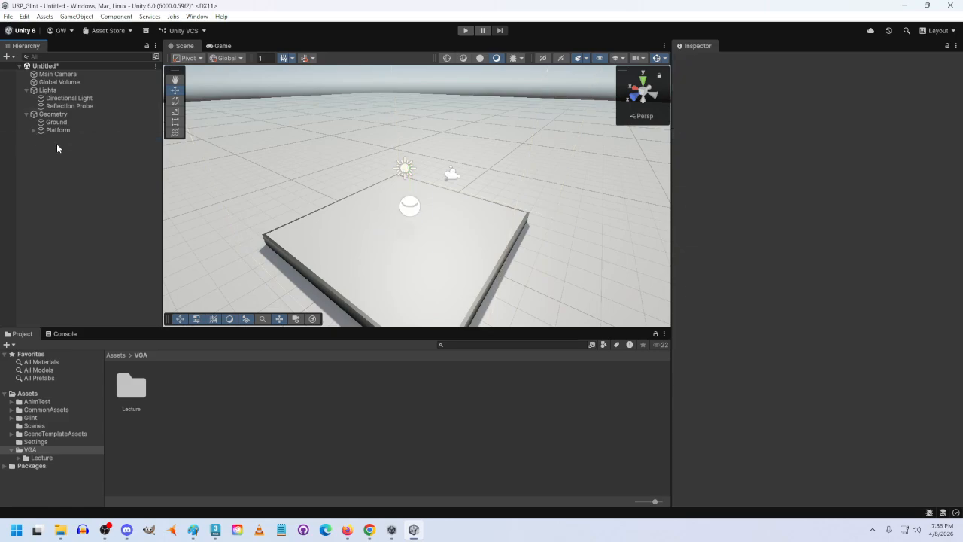
Step: Check the empty platform through the game camera and return to the scene view
{"action": "left_click_drag", "start_coordinate": [279, 215], "coordinate": [361, 195], "text": "alt"}
{"action": "left_click", "coordinate": [219, 46]}
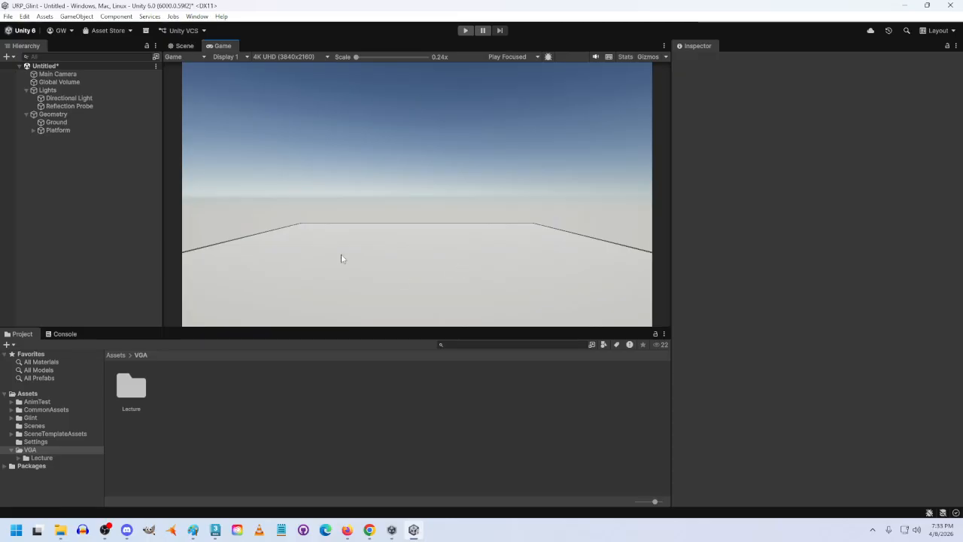
{"action": "left_click", "coordinate": [179, 46]}
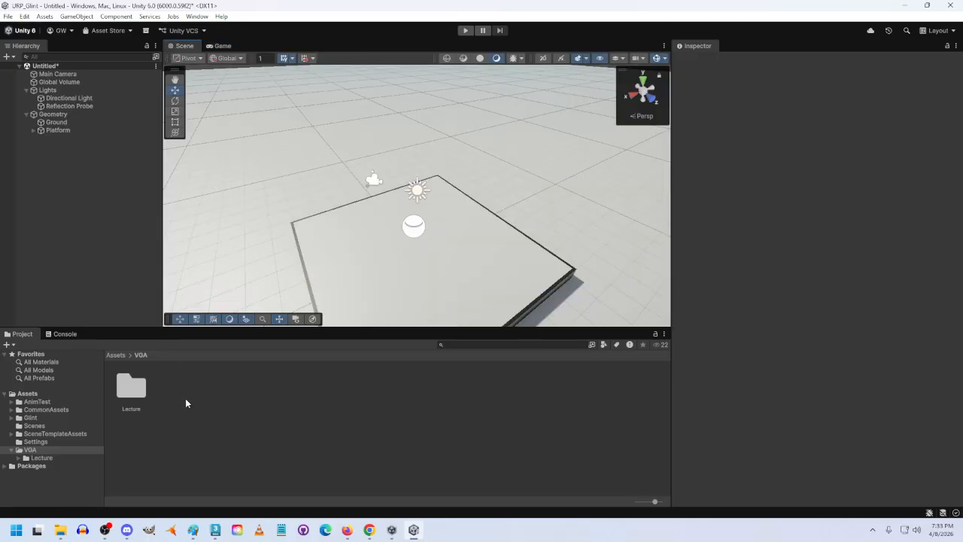
Step: Create a folder named Lab11-12-13 inside the project's Assets/VGA folder
{"action": "double_click", "coordinate": [131, 387]}
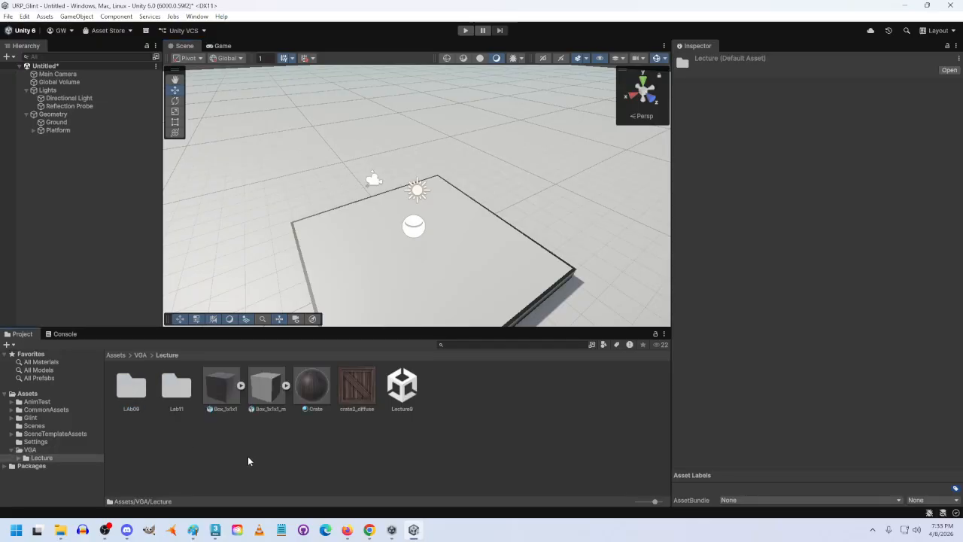
{"action": "left_click", "coordinate": [141, 354]}
{"action": "right_click", "coordinate": [193, 392]}
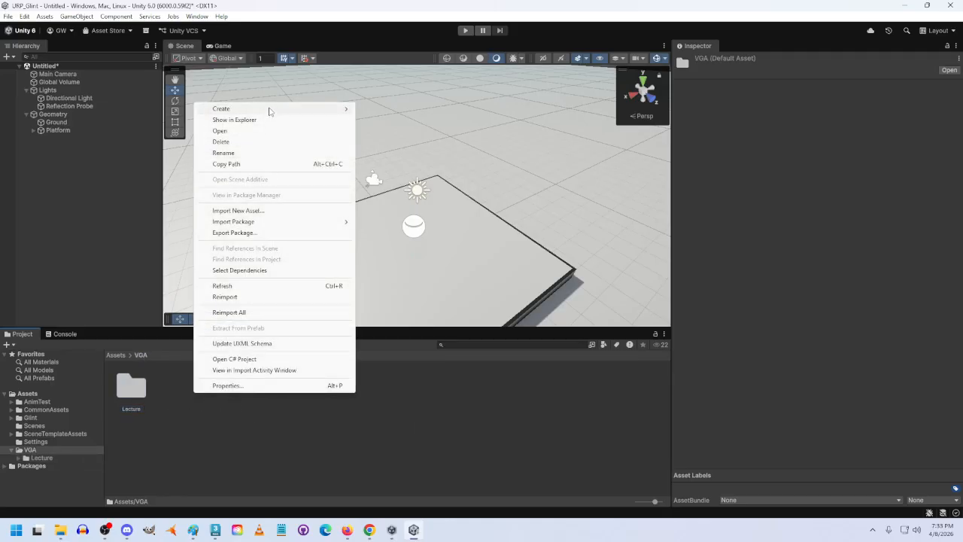
{"action": "mouse_move", "coordinate": [334, 110]}
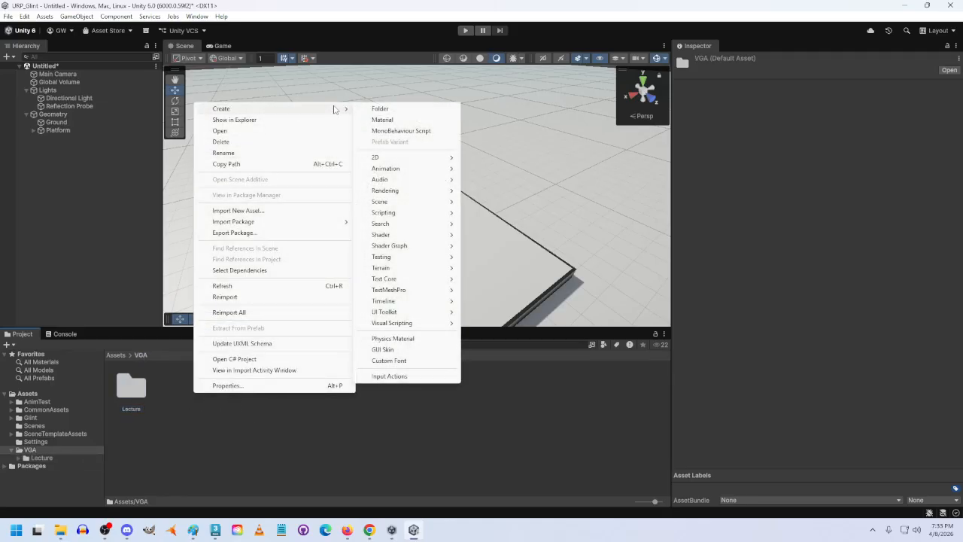
{"action": "left_click", "coordinate": [380, 109]}
{"action": "type", "text": "Lab11"}
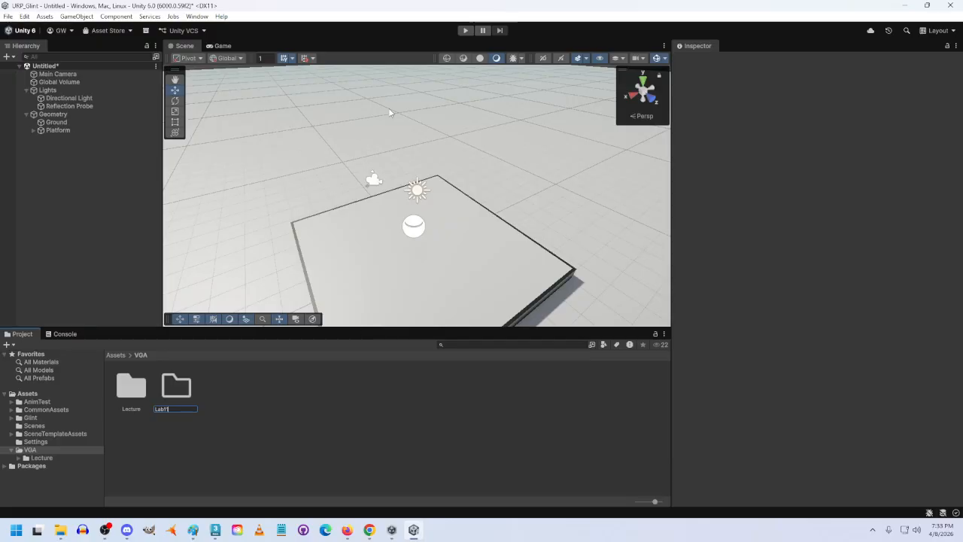
{"action": "type", "text": "-12-13"}
{"action": "key", "text": "Return"}
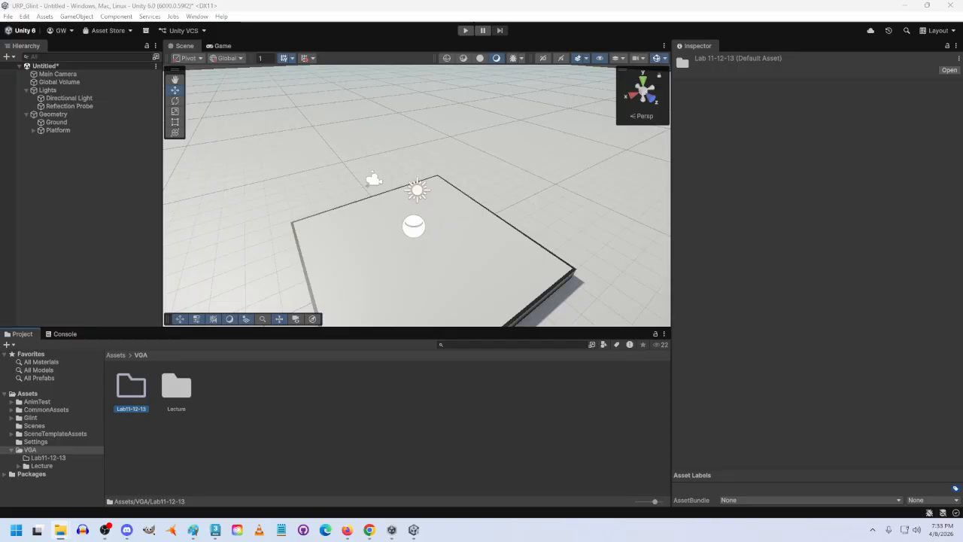
Step: Import the Crate_Rigged_lecture FBX into the Lab11-12-13 folder and place the model on the platform in the scene
{"action": "left_click_drag", "start_coordinate": [962, 353], "coordinate": [267, 422]}
{"action": "left_click_drag", "start_coordinate": [155, 406], "coordinate": [132, 387]}
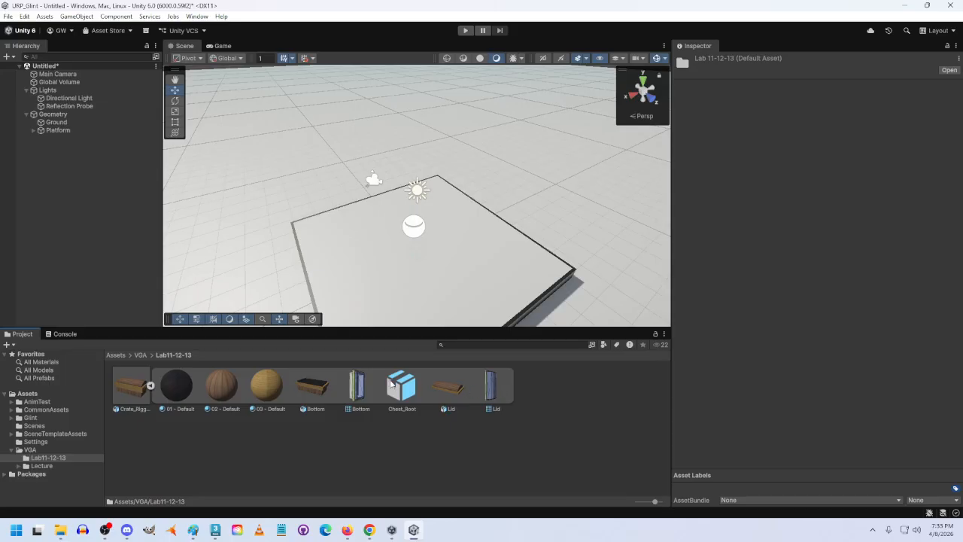
{"action": "left_click_drag", "start_coordinate": [132, 386], "coordinate": [397, 255]}
{"action": "key", "text": "f"}
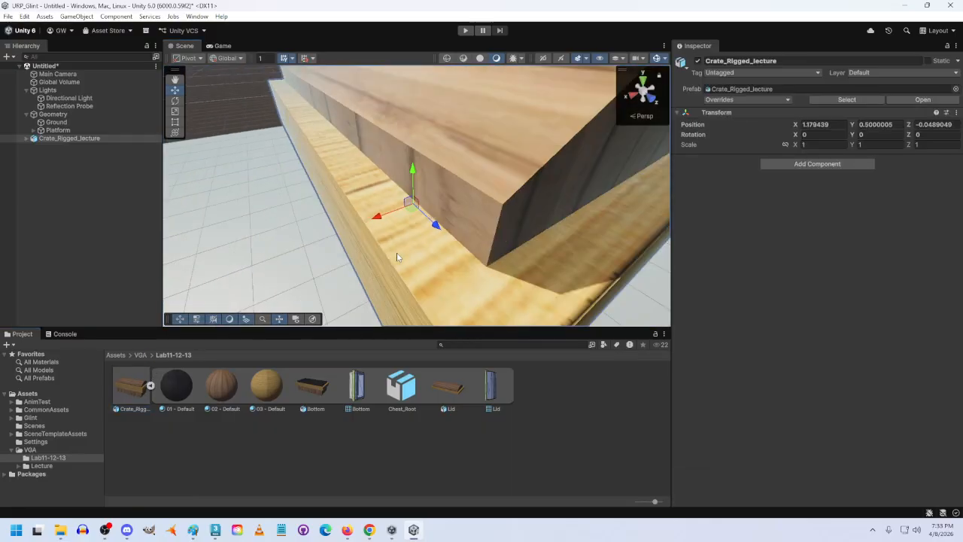
{"action": "scroll", "coordinate": [397, 256], "scroll_direction": "down", "scroll_amount": 10}
{"action": "scroll", "coordinate": [397, 256], "scroll_direction": "up", "scroll_amount": 6}
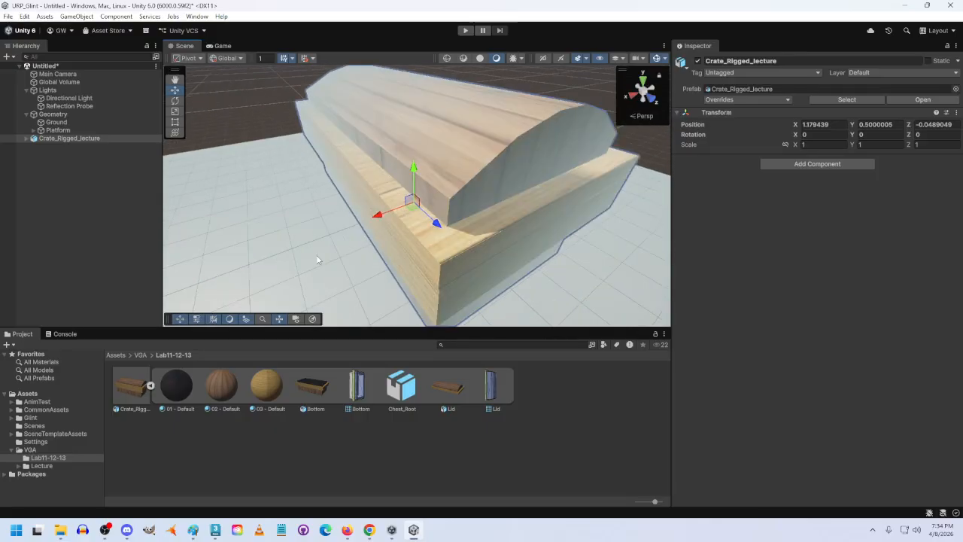
Step: Set the Scale Factor of the Crate_Rigged_lecture model import to 0.1 and save the import settings
{"action": "left_click", "coordinate": [123, 391]}
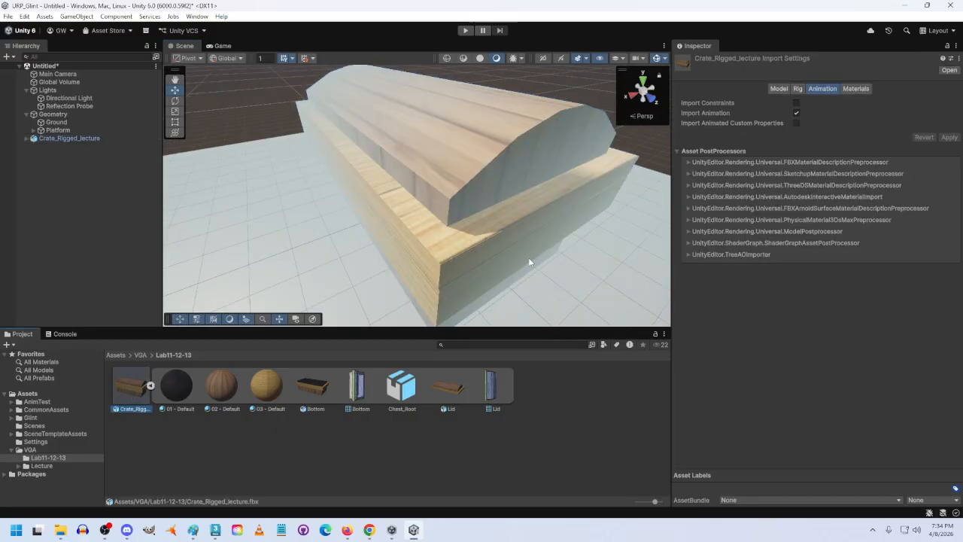
{"action": "left_click", "coordinate": [776, 88]}
{"action": "left_click", "coordinate": [816, 111]}
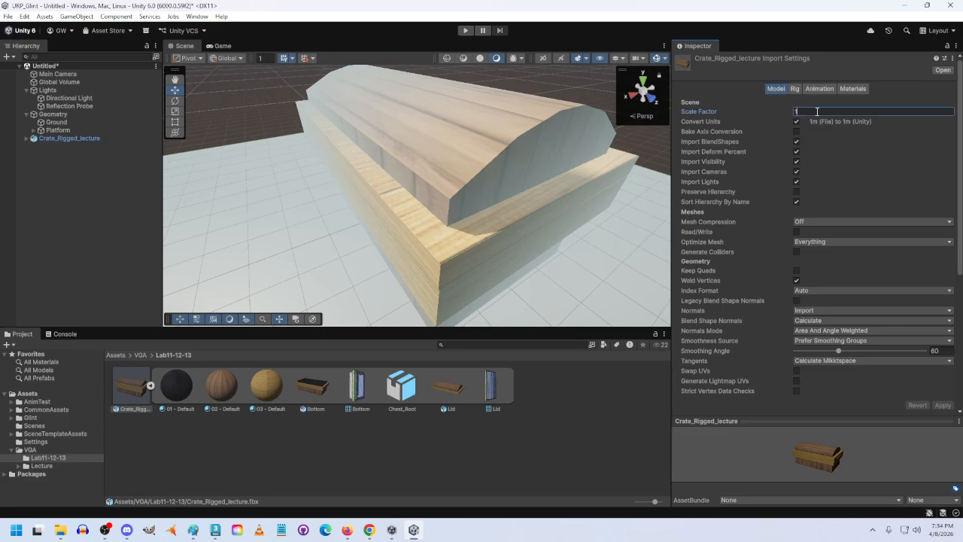
{"action": "type", "text": "0.1"}
{"action": "left_click", "coordinate": [541, 449]}
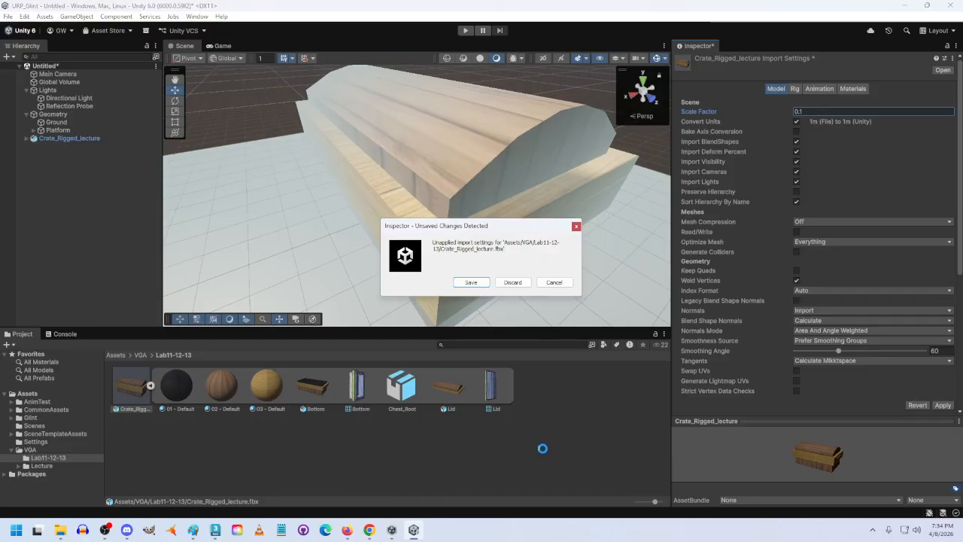
{"action": "left_click", "coordinate": [471, 283]}
Step: Select the rescaled crate in the scene and inspect its size and placement on the platform from several angles
{"action": "right_click_drag", "start_coordinate": [501, 318], "coordinate": [523, 267]}
{"action": "key", "text": "w"}
{"action": "left_click", "coordinate": [80, 139]}
{"action": "key", "text": "w"}
{"action": "right_click_drag", "start_coordinate": [336, 209], "coordinate": [415, 178]}
{"action": "key", "text": "a"}
{"action": "left_click_drag", "start_coordinate": [513, 180], "coordinate": [467, 181], "text": "alt"}
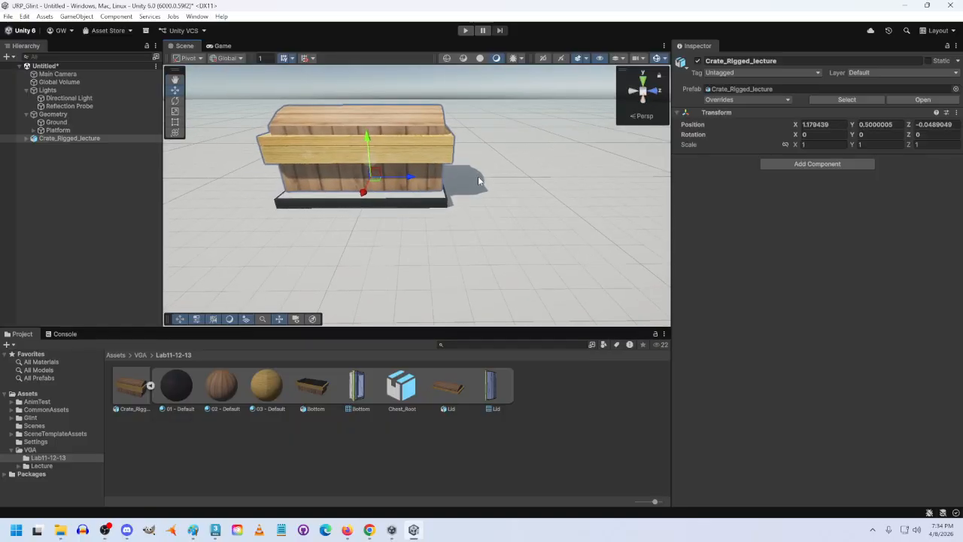
Step: Set the Scale Factor of the Crate_Rigged_lecture model import to 0.05 and save the import settings
{"action": "left_click", "coordinate": [95, 139]}
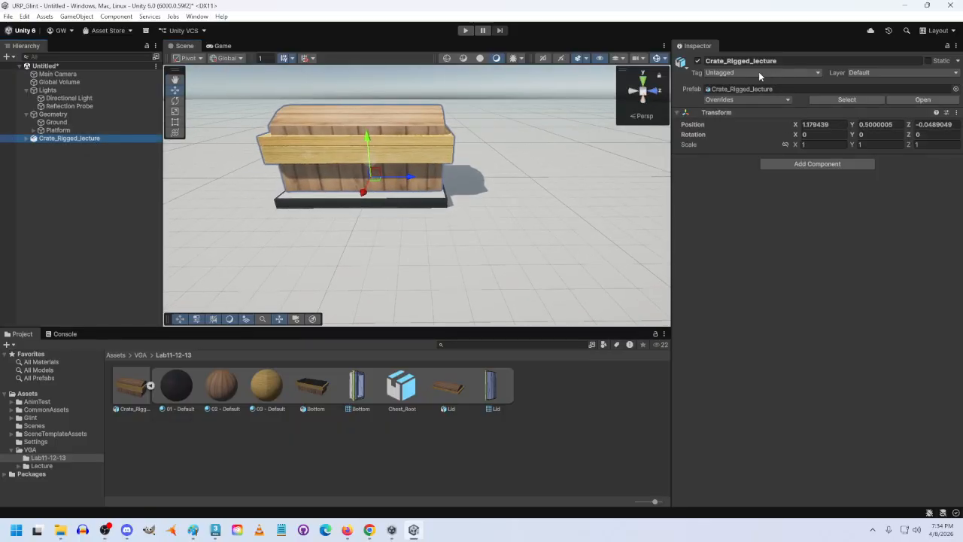
{"action": "left_click", "coordinate": [131, 385]}
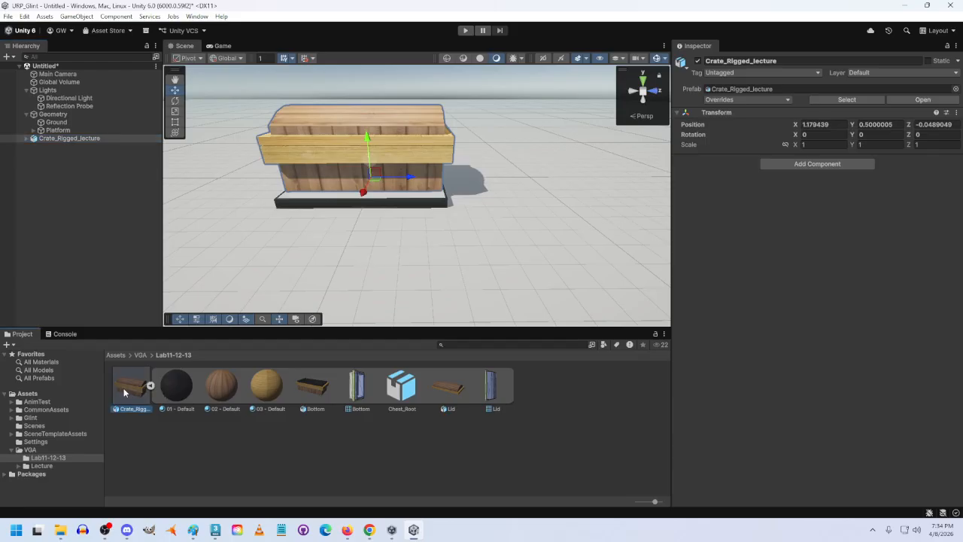
{"action": "left_click", "coordinate": [813, 112]}
{"action": "type", "text": "0.05"}
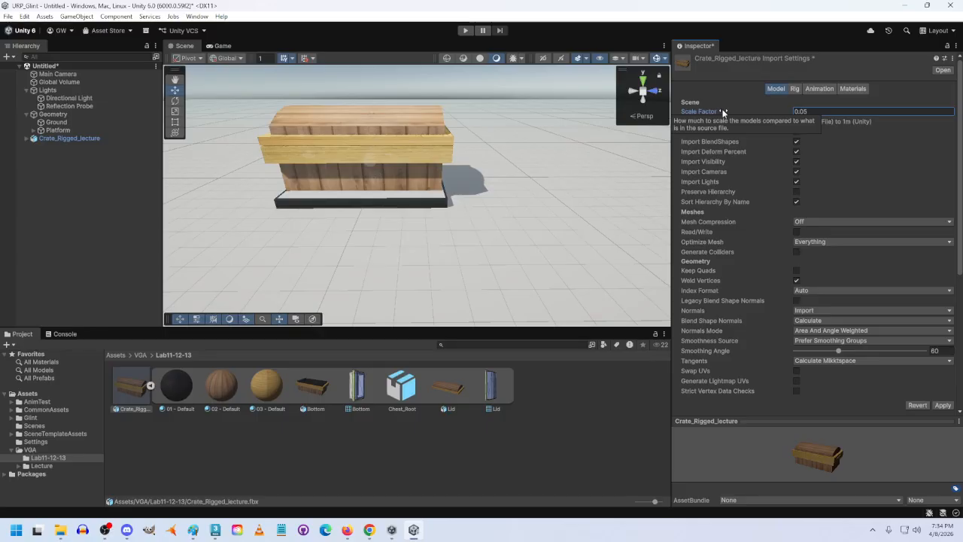
{"action": "left_click", "coordinate": [533, 220]}
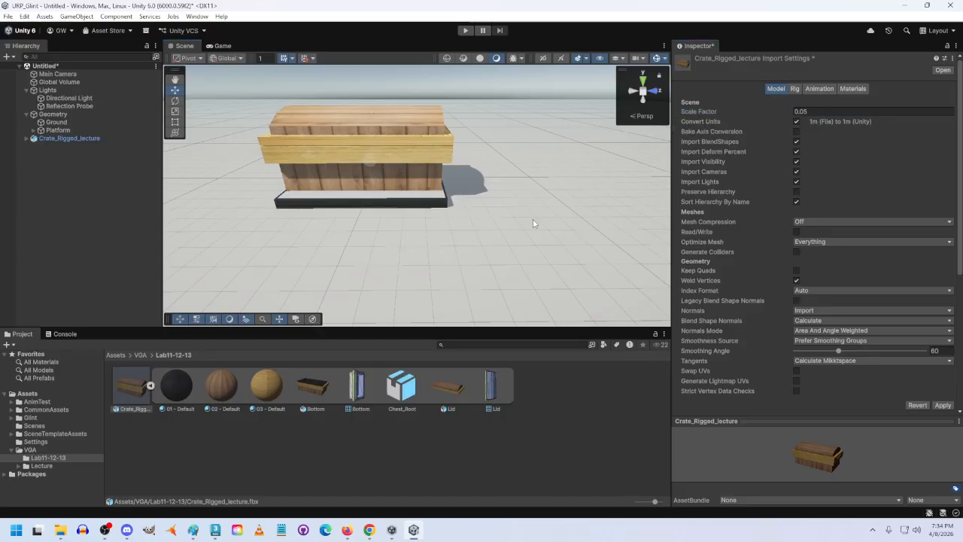
{"action": "left_click", "coordinate": [480, 283]}
Step: Examine the rescaled crate's size and placement on the platform from several angles
{"action": "right_click_drag", "start_coordinate": [559, 255], "coordinate": [291, 241]}
{"action": "key", "text": "w"}
{"action": "key", "text": "d"}
{"action": "key", "text": "a"}
{"action": "key", "text": "s"}
{"action": "key", "text": "d"}
{"action": "scroll", "coordinate": [292, 240], "scroll_direction": "up", "scroll_amount": 1}
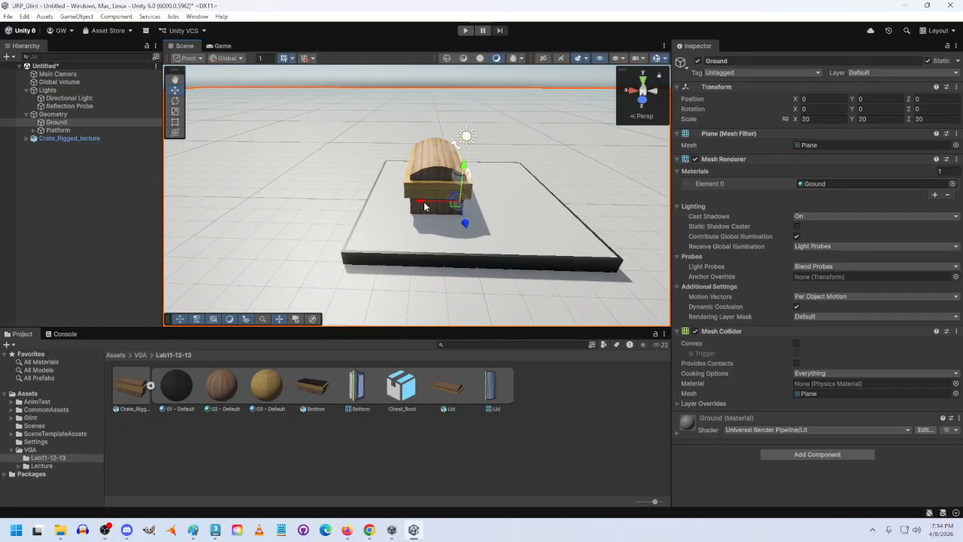
{"action": "right_click_drag", "start_coordinate": [568, 200], "coordinate": [512, 217]}
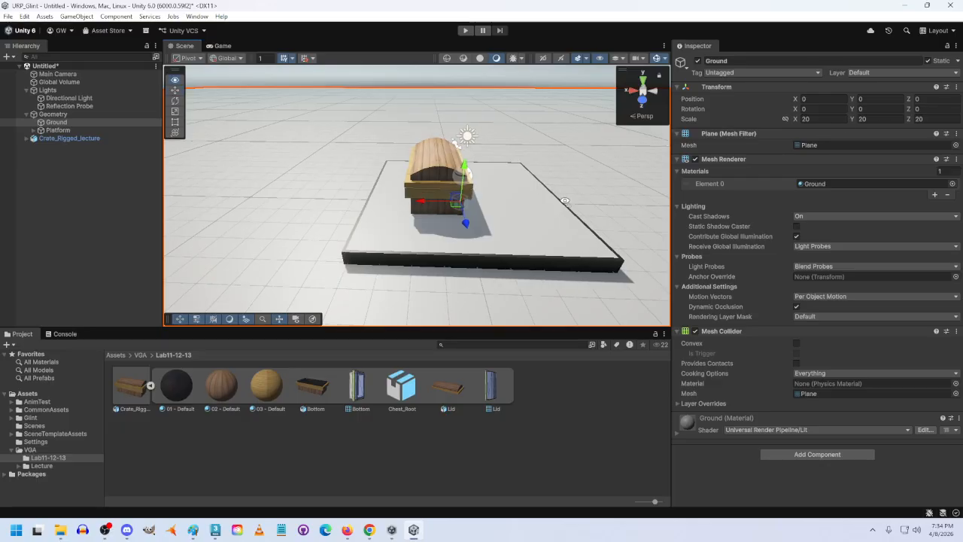
{"action": "key", "text": "s"}
{"action": "key", "text": "d"}
{"action": "key", "text": "w"}
{"action": "key", "text": "a"}
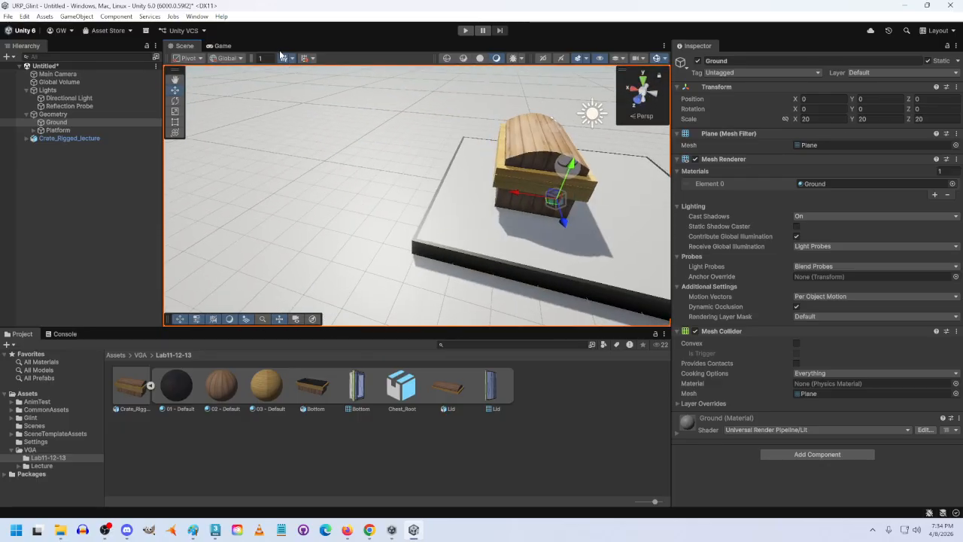
Step: Move the Main Camera back along Z to about -10 and check the framing of the crate in the Game view
{"action": "left_click", "coordinate": [221, 47]}
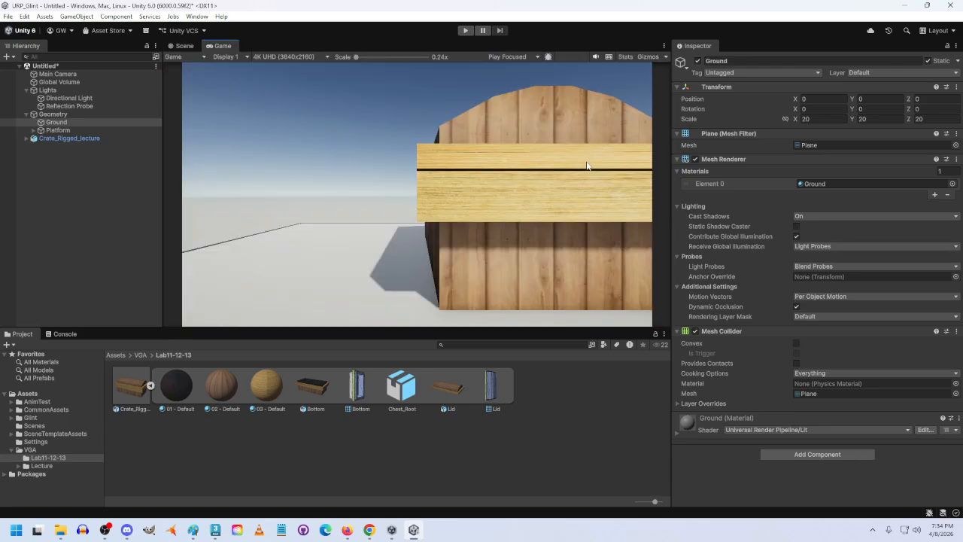
{"action": "left_click", "coordinate": [180, 46]}
{"action": "right_click_drag", "start_coordinate": [496, 226], "coordinate": [614, 230]}
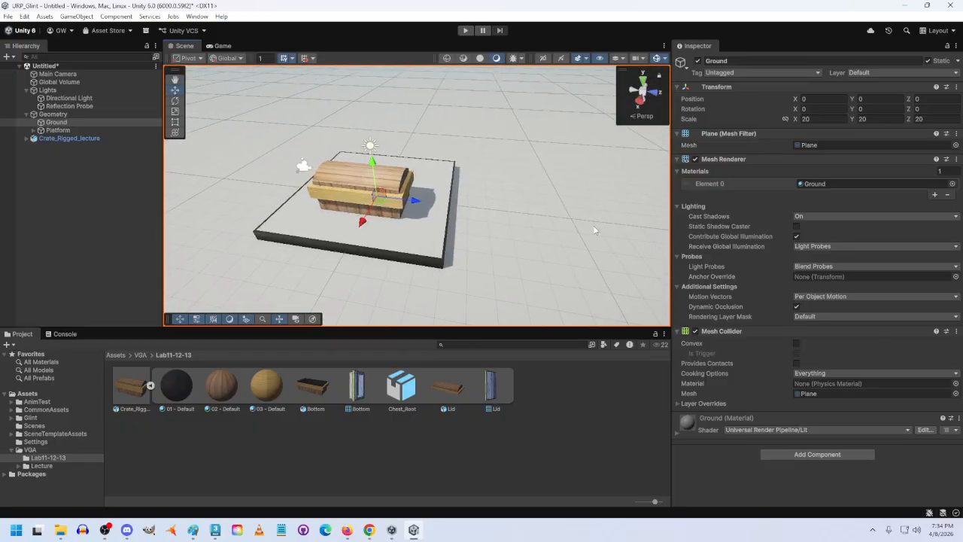
{"action": "left_click", "coordinate": [304, 166]}
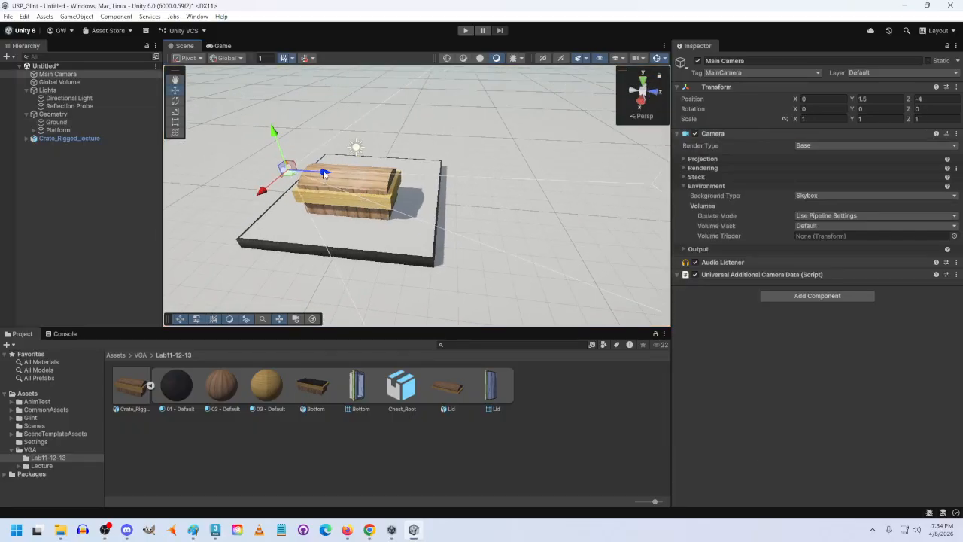
{"action": "left_click_drag", "start_coordinate": [261, 174], "coordinate": [215, 172]}
{"action": "left_click", "coordinate": [222, 45]}
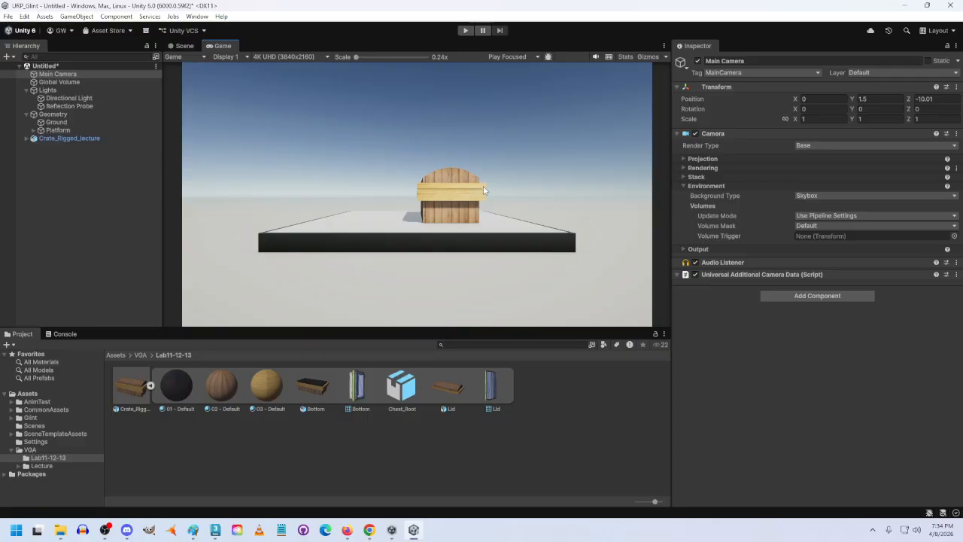
Step: Expand the crate's hierarchy, try moving the Chest_Lid bone to about X -3.84, and undo the move
{"action": "left_click", "coordinate": [28, 141]}
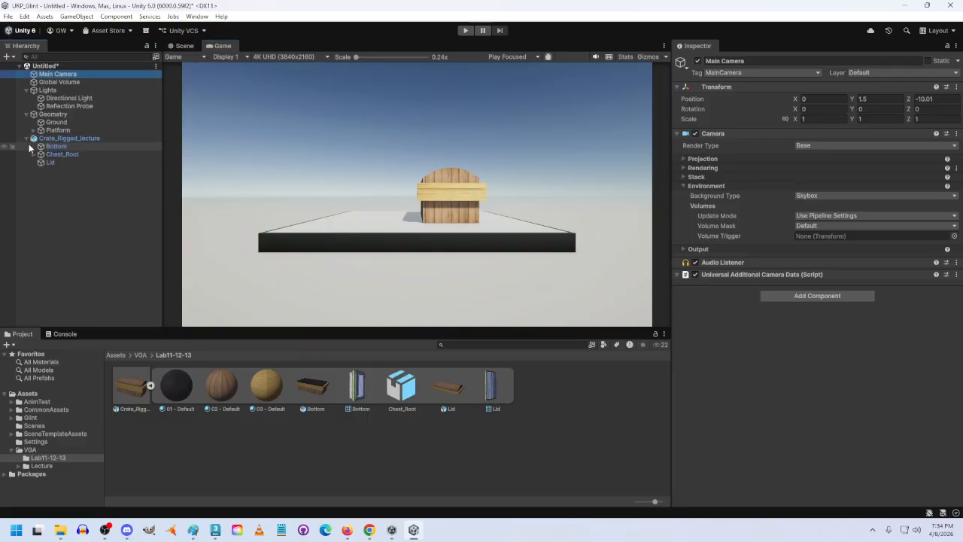
{"action": "left_click", "coordinate": [33, 154]}
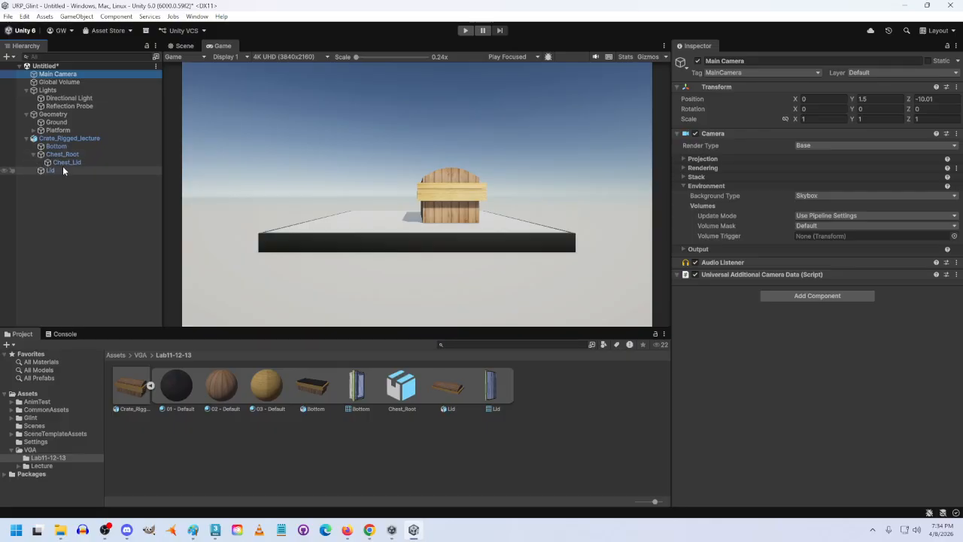
{"action": "left_click", "coordinate": [67, 162]}
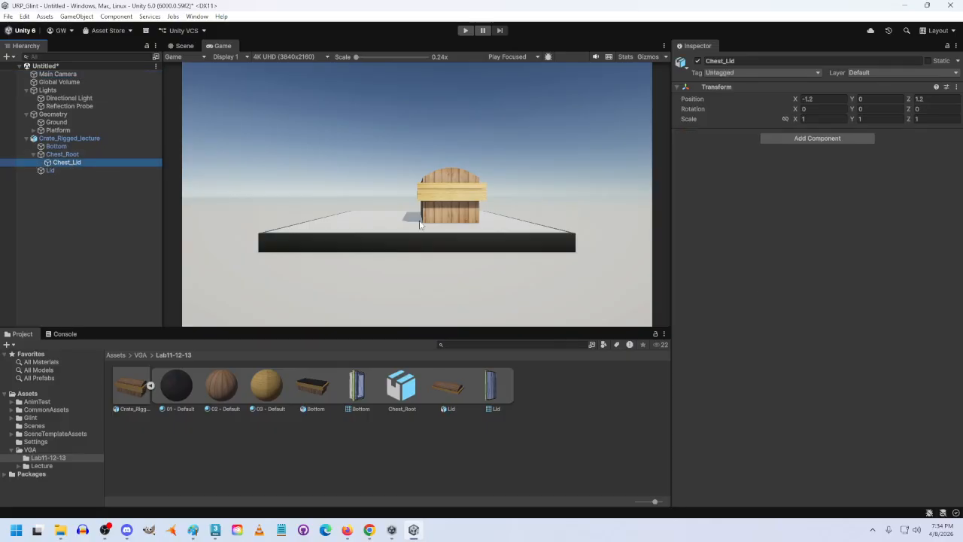
{"action": "left_click", "coordinate": [184, 45]}
{"action": "left_click_drag", "start_coordinate": [348, 185], "coordinate": [354, 164]}
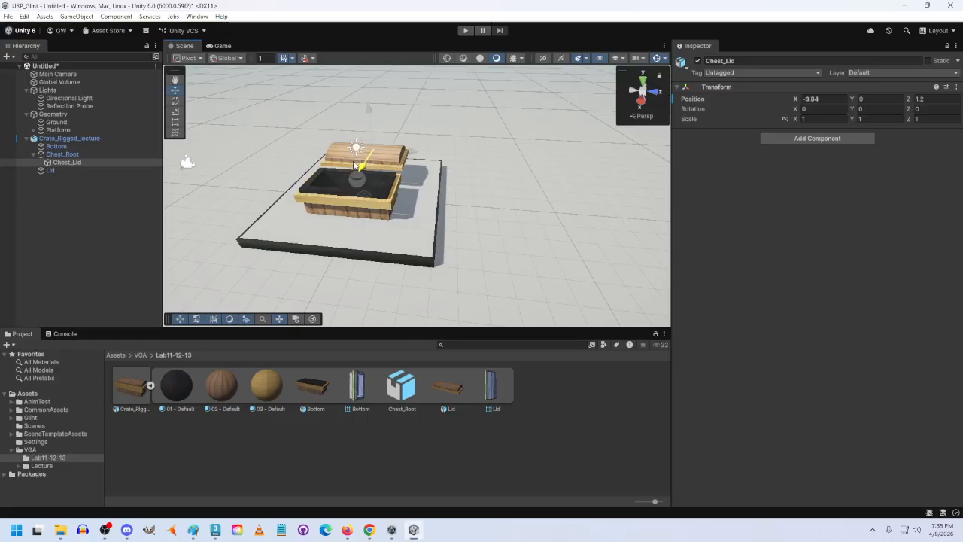
{"action": "left_click", "coordinate": [46, 170]}
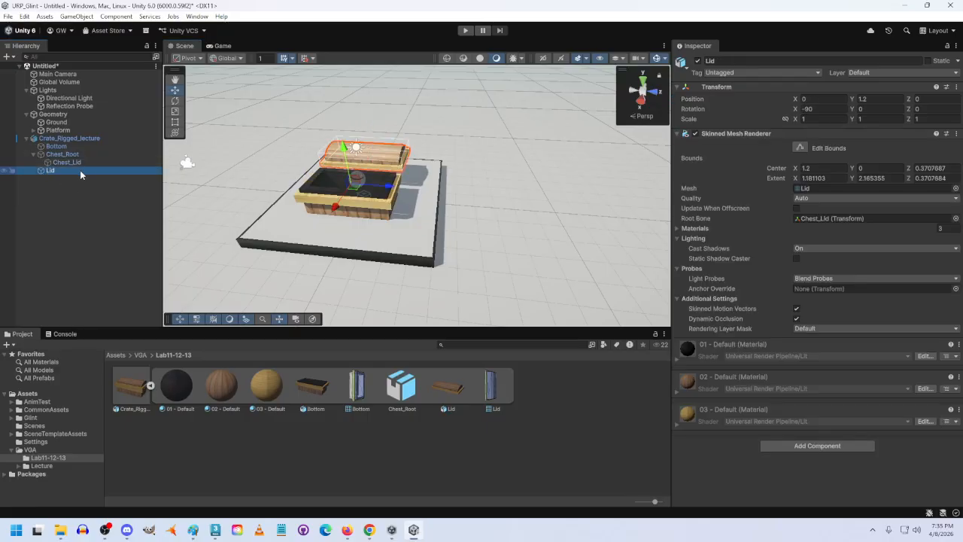
{"action": "key", "text": "ctrl+z"}
{"action": "key", "text": "ctrl+z"}
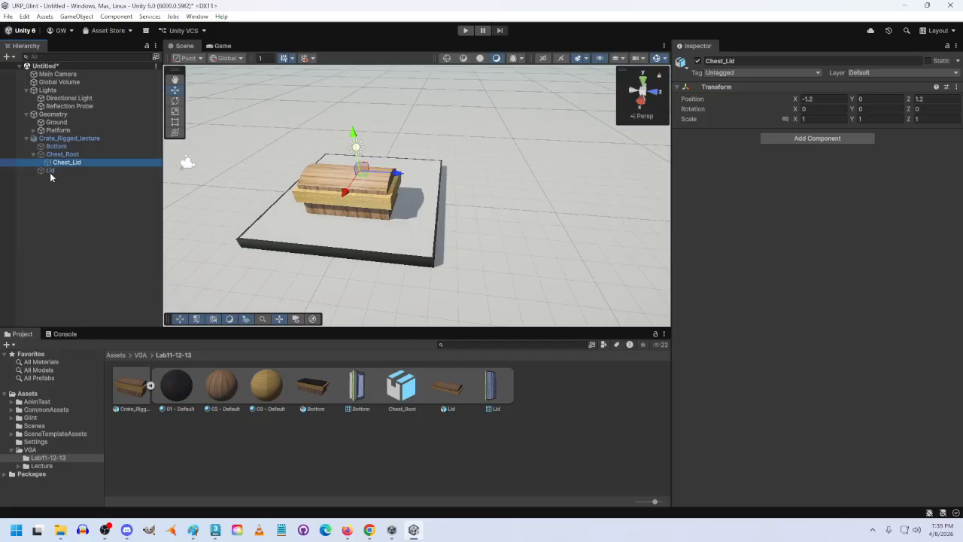
Step: Try raising the Lid mesh to about Y 3.55, compare it with the chest up close, and undo the move
{"action": "left_click", "coordinate": [51, 172]}
{"action": "left_click_drag", "start_coordinate": [345, 179], "coordinate": [345, 106]}
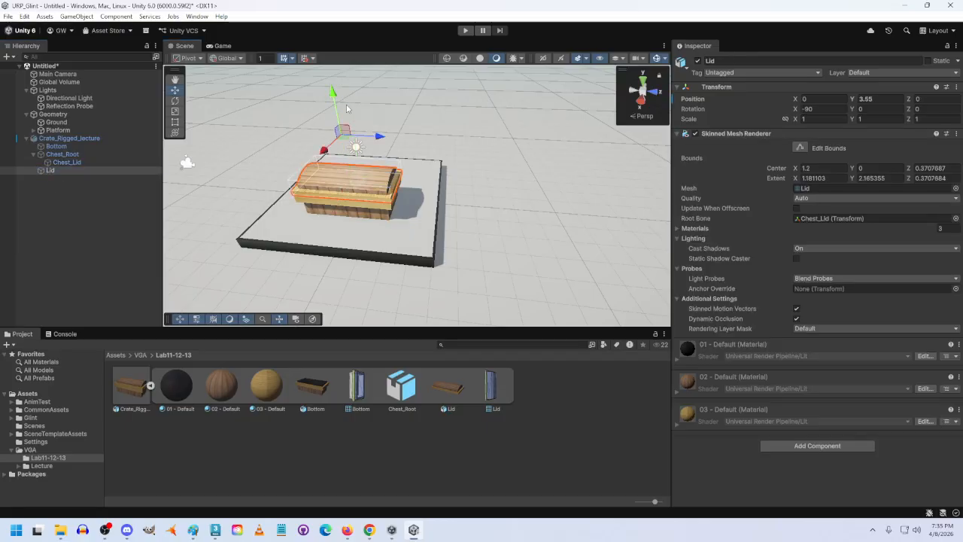
{"action": "left_click_drag", "start_coordinate": [347, 180], "coordinate": [300, 133], "text": "alt"}
{"action": "scroll", "coordinate": [374, 215], "scroll_direction": "up", "scroll_amount": 4}
{"action": "scroll", "coordinate": [146, 106], "scroll_direction": "down", "scroll_amount": 3}
{"action": "scroll", "coordinate": [209, 165], "scroll_direction": "up", "scroll_amount": 4}
{"action": "scroll", "coordinate": [300, 133], "scroll_direction": "down", "scroll_amount": 4}
{"action": "scroll", "coordinate": [305, 143], "scroll_direction": "down", "scroll_amount": 2}
{"action": "key", "text": "ctrl+z"}
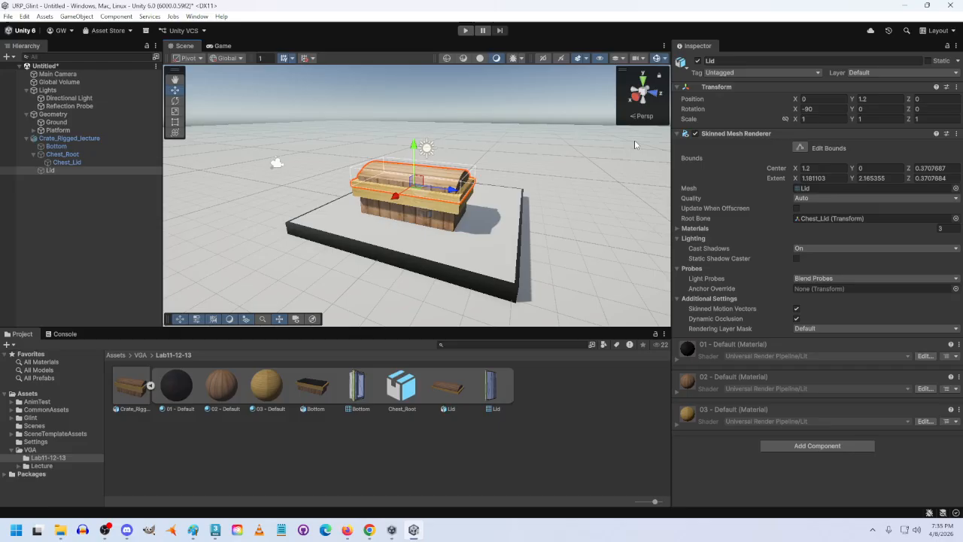
Step: Try moving the Chest_Lid bone straight up from the chest and undo the move
{"action": "left_click", "coordinate": [64, 162]}
{"action": "left_click_drag", "start_coordinate": [427, 132], "coordinate": [427, 92]}
{"action": "key", "text": "ctrl+z"}
{"action": "key", "text": "ctrl+y"}
{"action": "key", "text": "ctrl+z"}
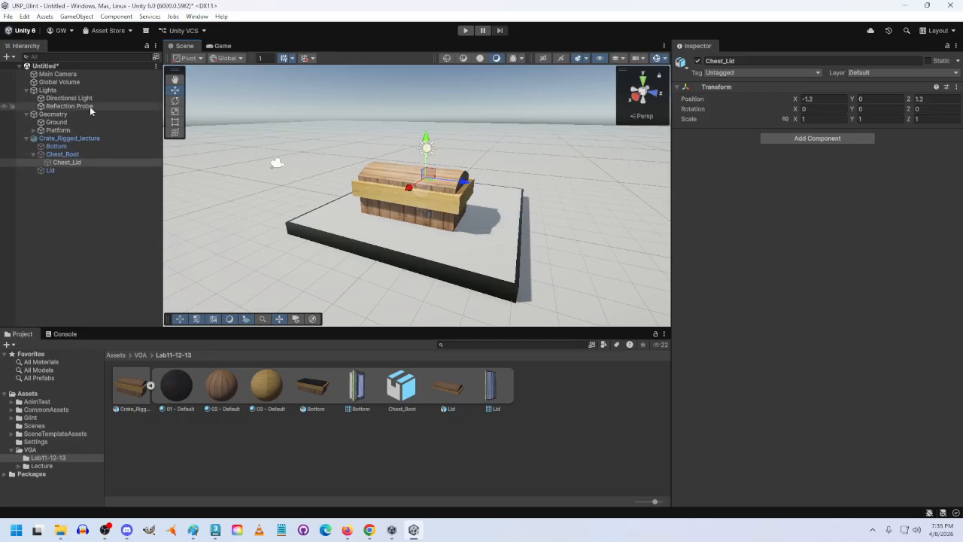
Step: Try moving the Bottom mesh along the Z axis and undo the move
{"action": "left_click", "coordinate": [56, 146]}
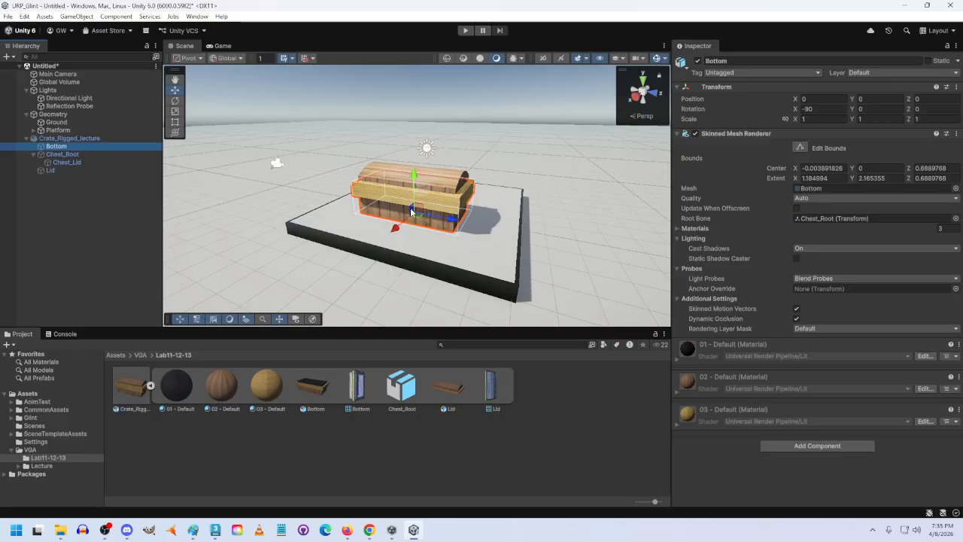
{"action": "left_click_drag", "start_coordinate": [449, 219], "coordinate": [511, 228]}
{"action": "key", "text": "ctrl+z"}
Step: Try moving the Chest_Root bone to about Z 2.33, cancel saving the scene, and undo the move
{"action": "left_click", "coordinate": [55, 156]}
{"action": "key", "text": "ctrl+s"}
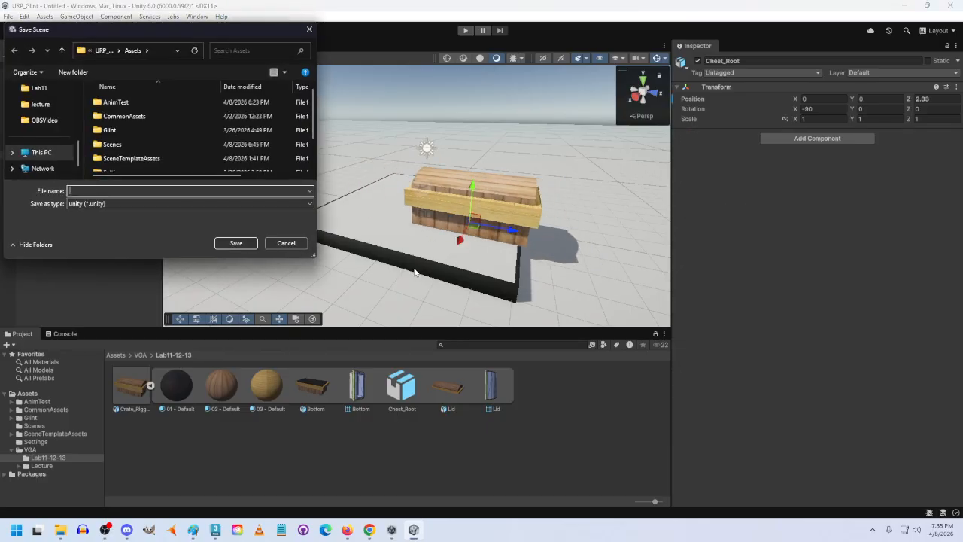
{"action": "left_click", "coordinate": [284, 243]}
{"action": "key", "text": "ctrl+z"}
Step: Select the parent Crate_Rigged_lecture object of the chest in the scene
{"action": "left_click", "coordinate": [98, 137]}
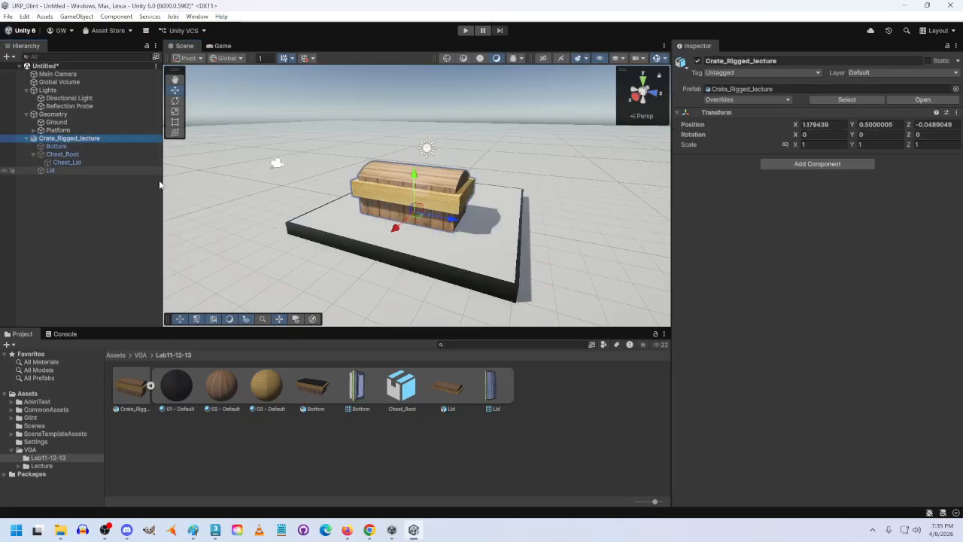
{"action": "left_click_drag", "start_coordinate": [452, 222], "coordinate": [452, 296]}
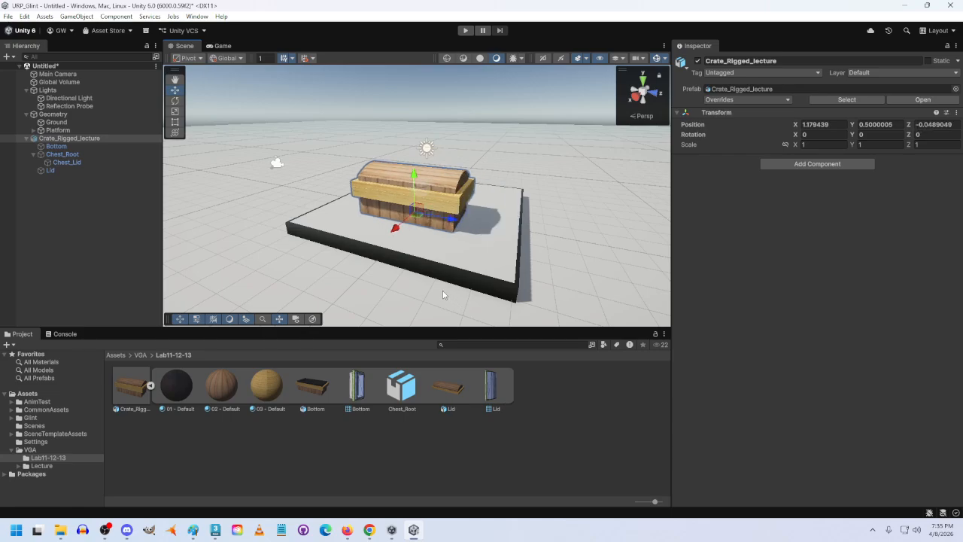